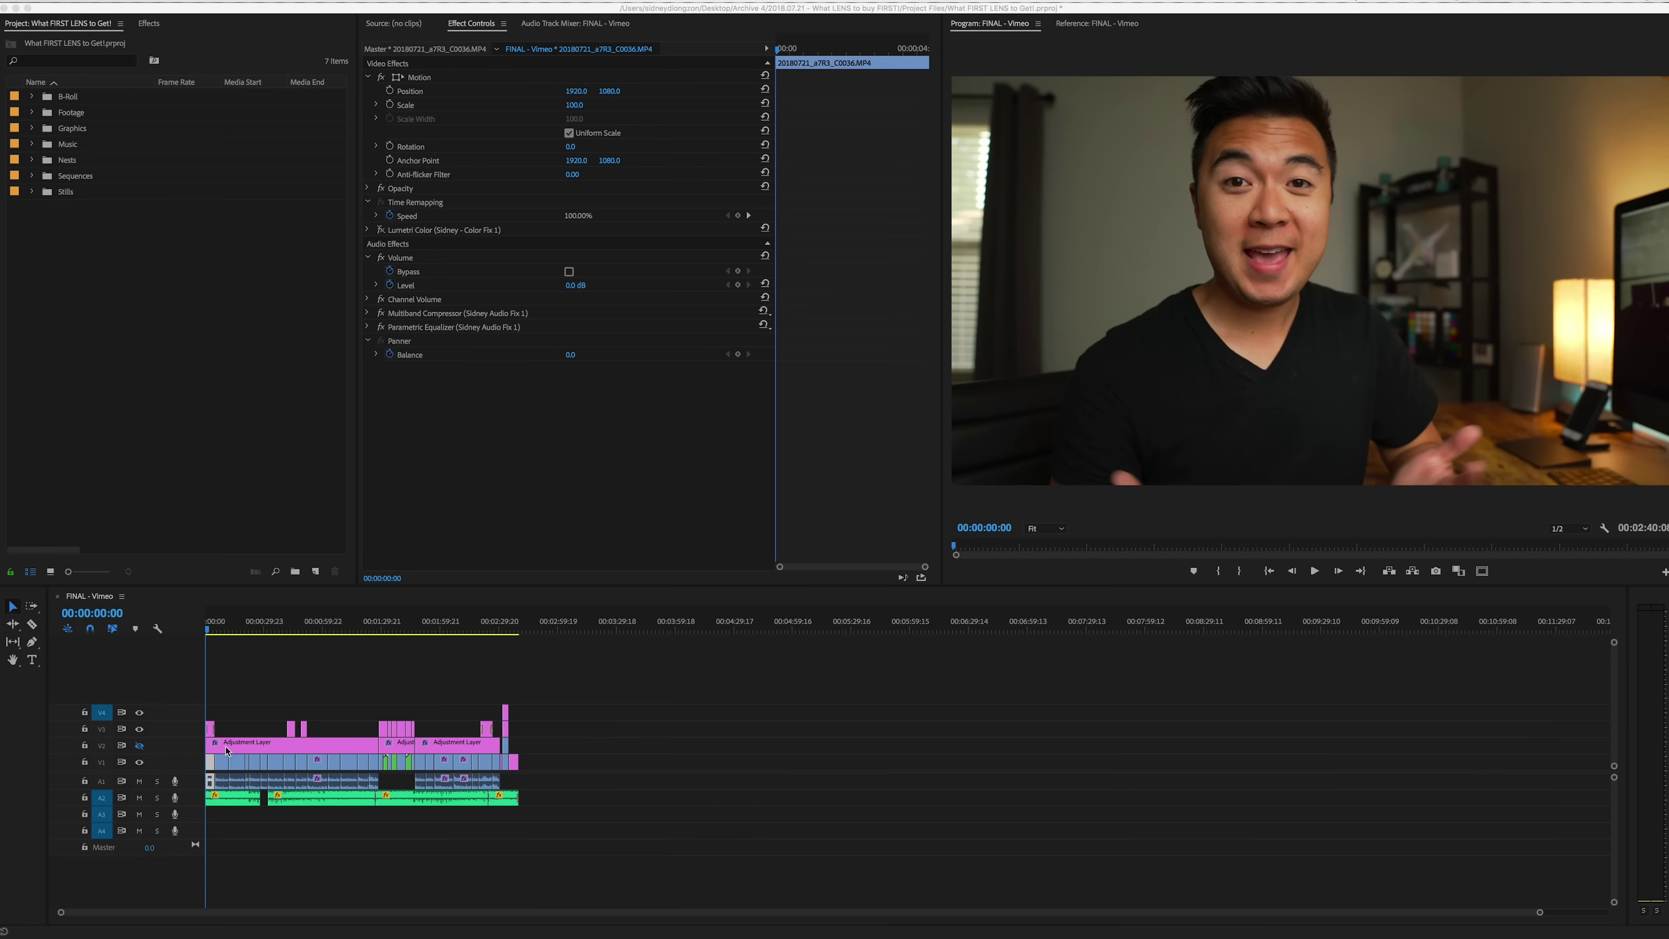
Step: Re-enable the V2 track output so the adjustment-layer grade shows in the program again
left_click(487, 434)
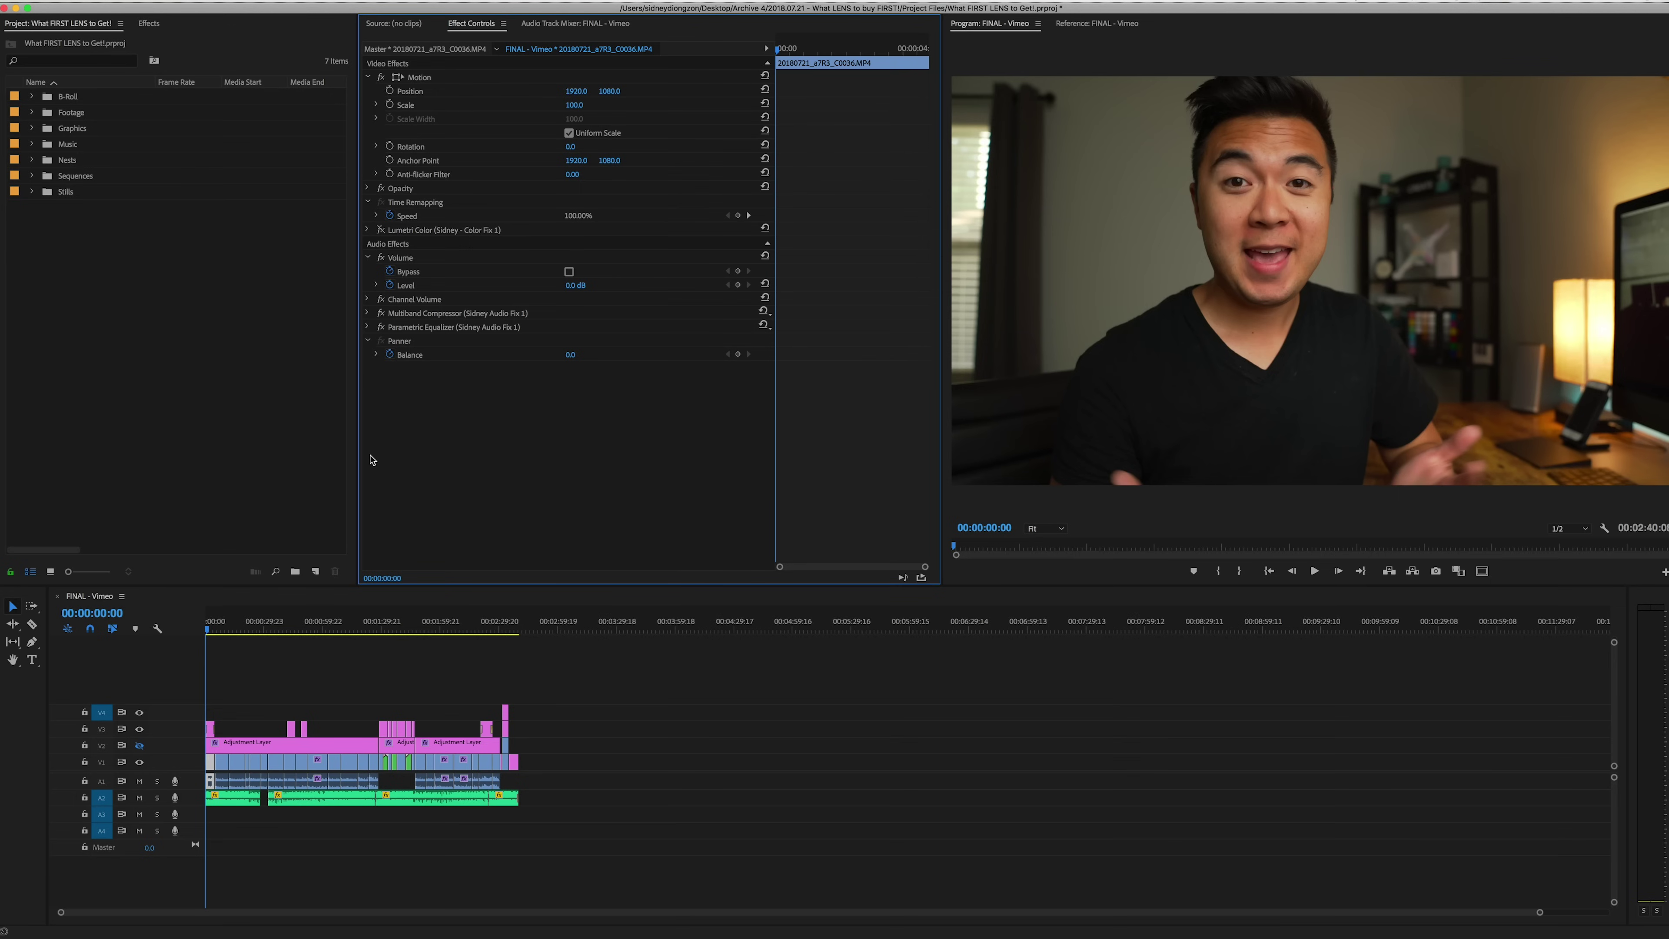
left_click(139, 746)
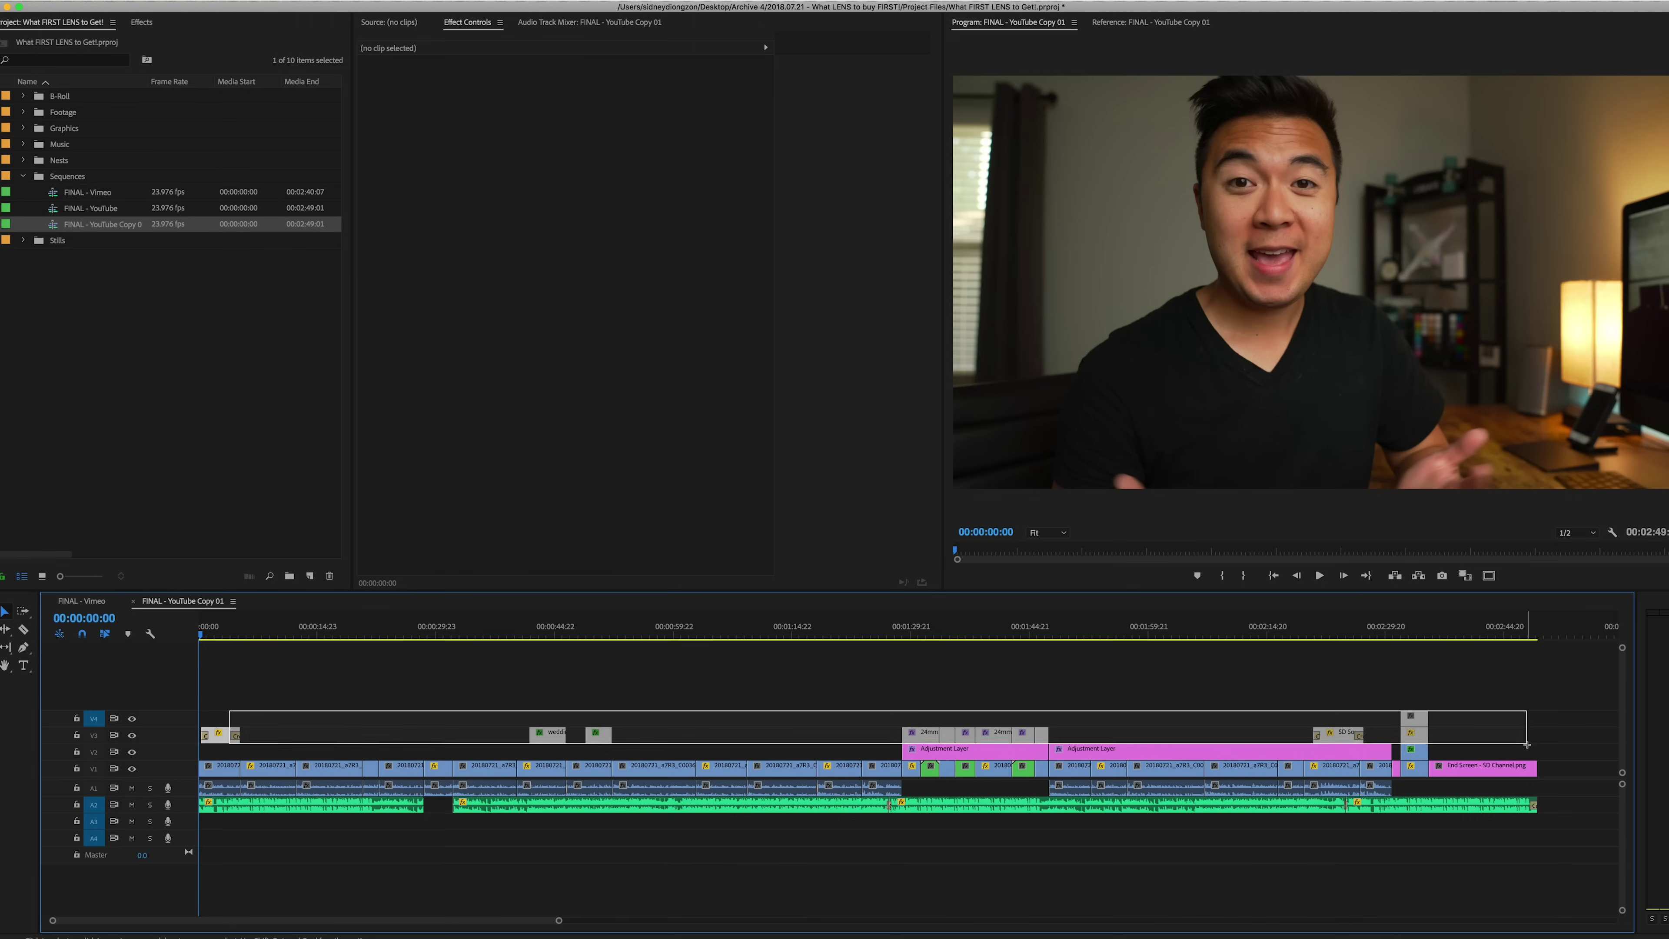
Step: Delete the adjustment-layer clips on V2–V4 and move the playhead just past the start
left_click_drag(1527, 745, 1527, 746)
key("Delete")
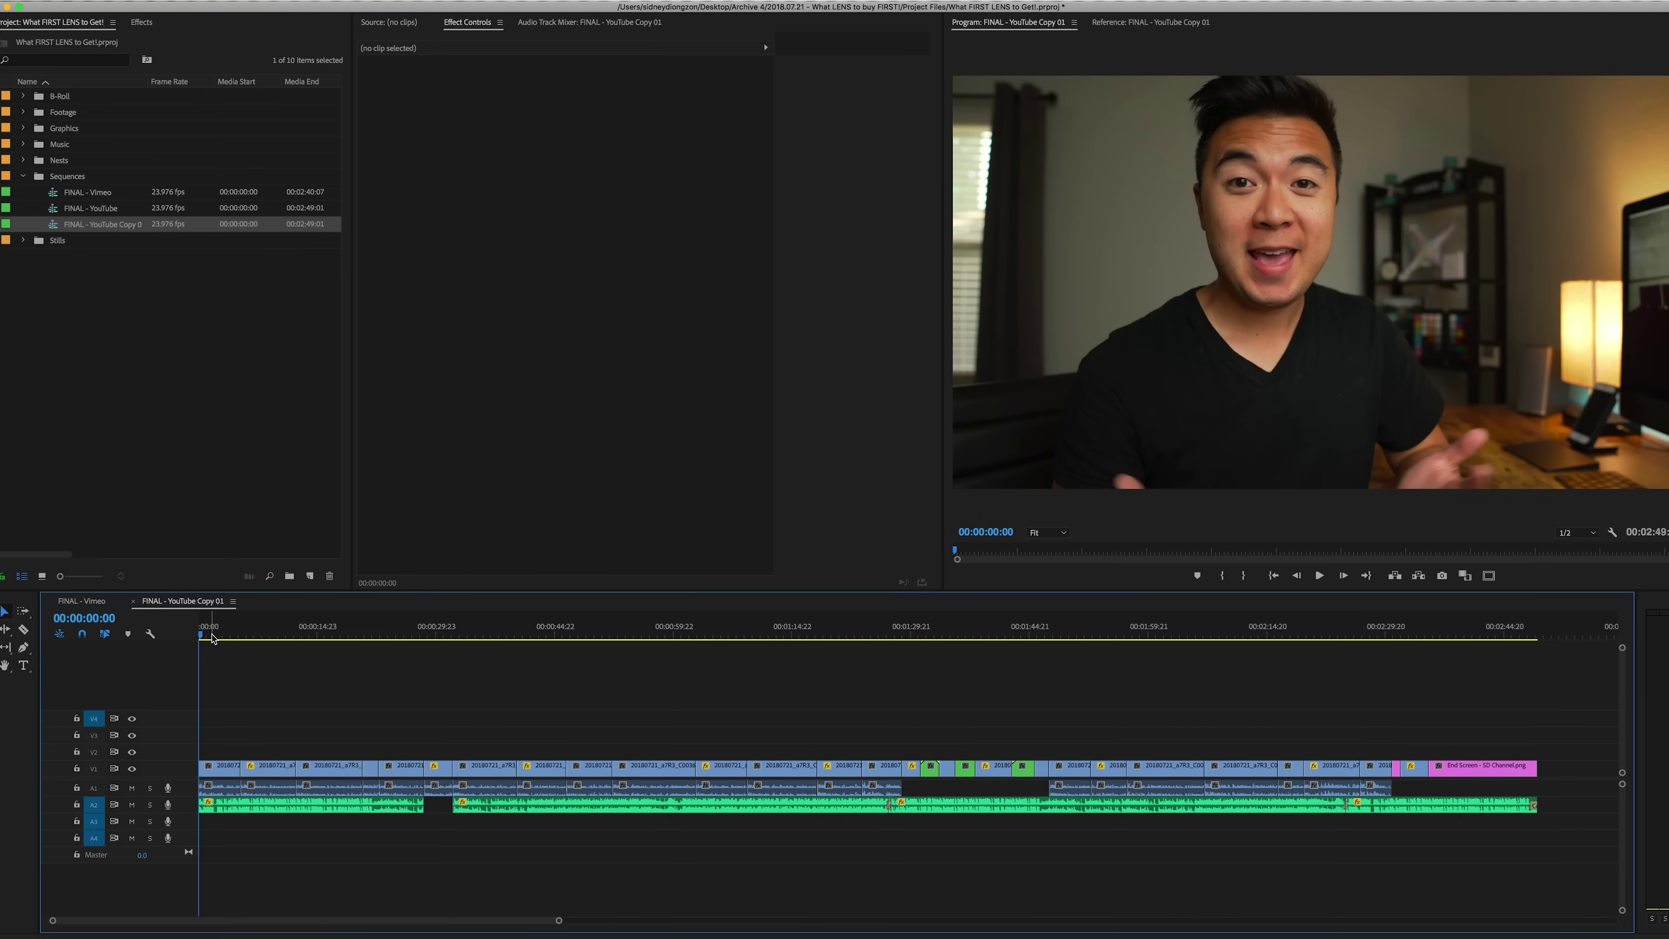
mouse_move(212, 637)
left_mouse_down()
mouse_move(447, 632)
mouse_move(209, 634)
left_mouse_up()
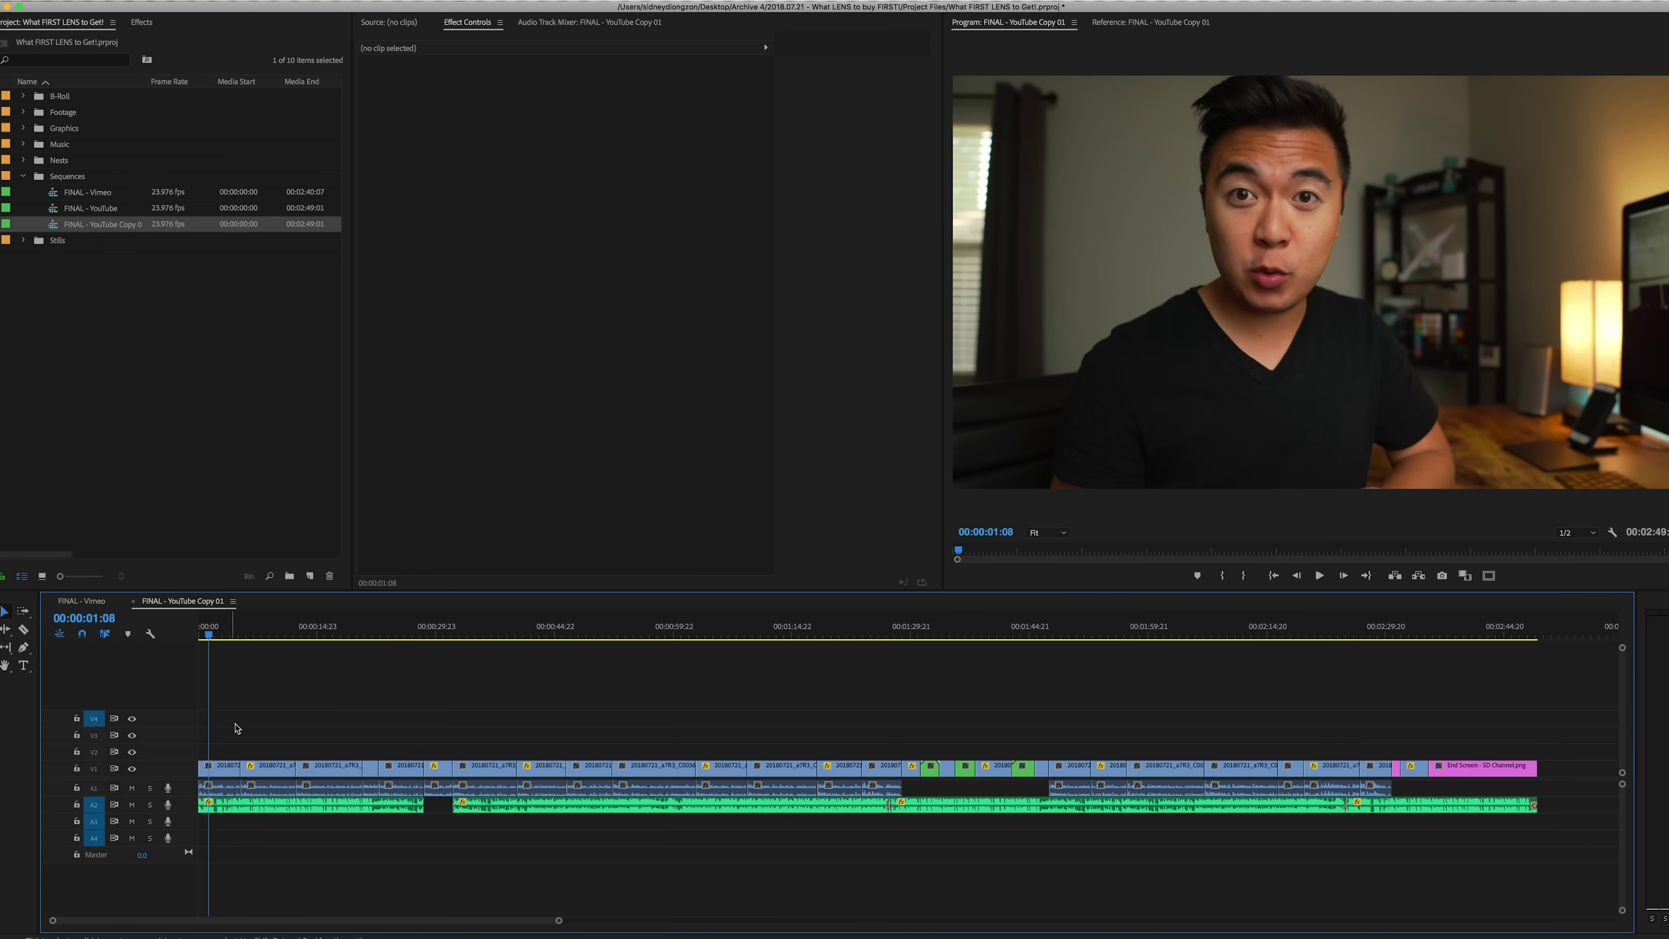
Step: Select the first V1 clip and bring up the Window > Workspaces list
left_click(230, 776)
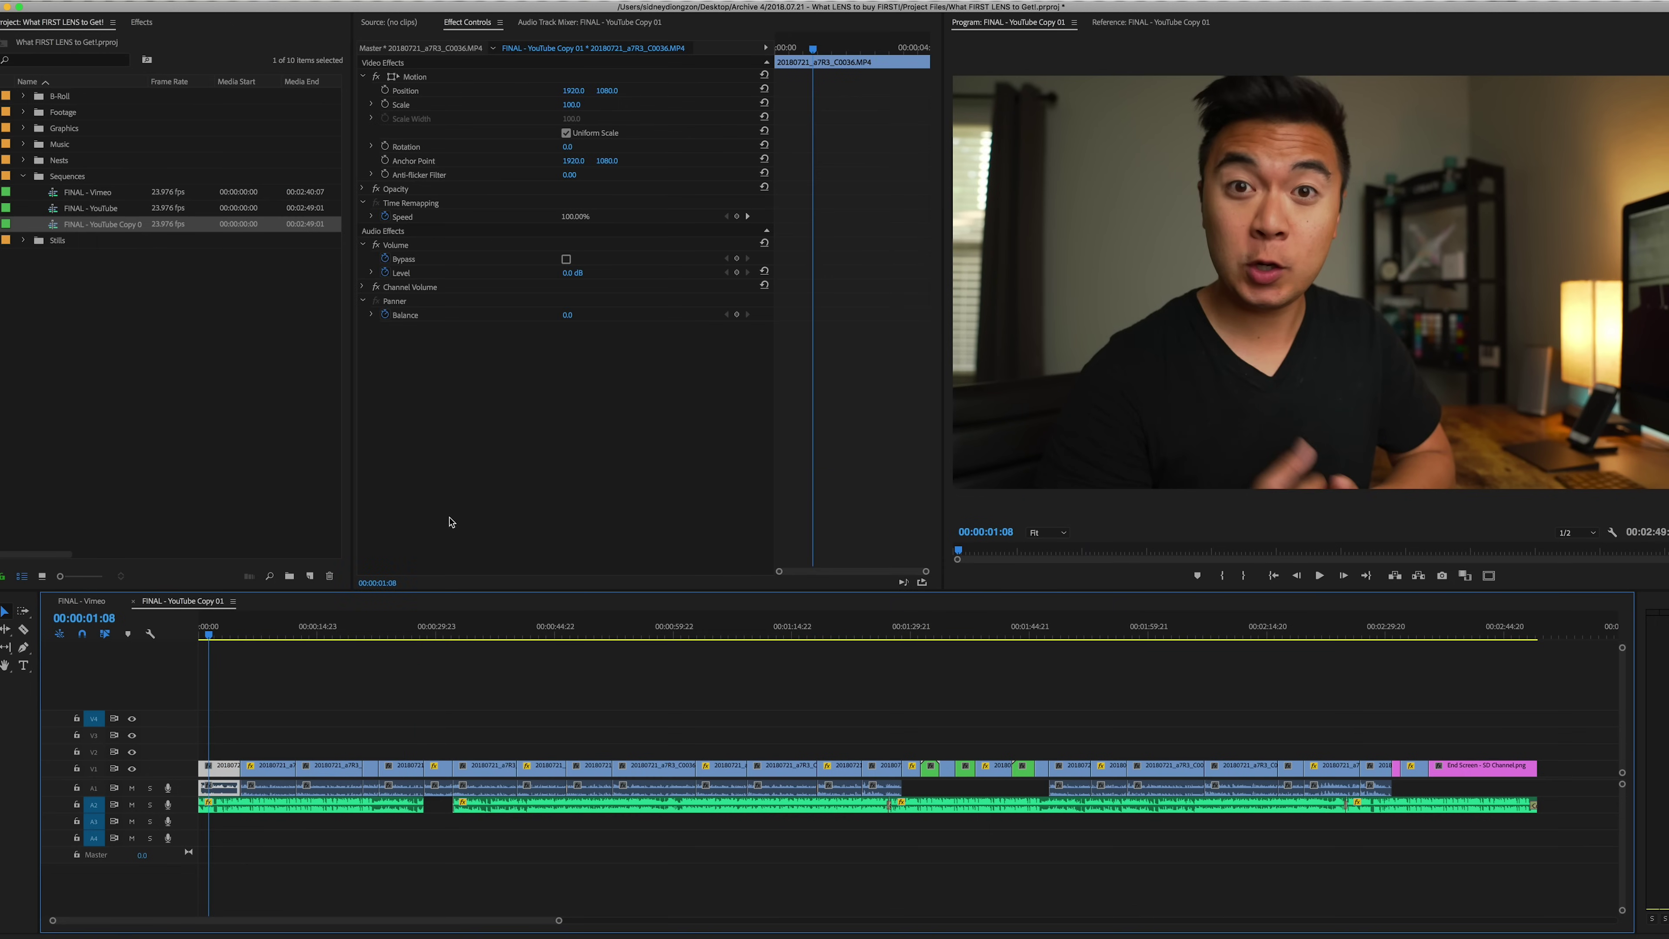
left_click(387, 2)
mouse_move(389, 10)
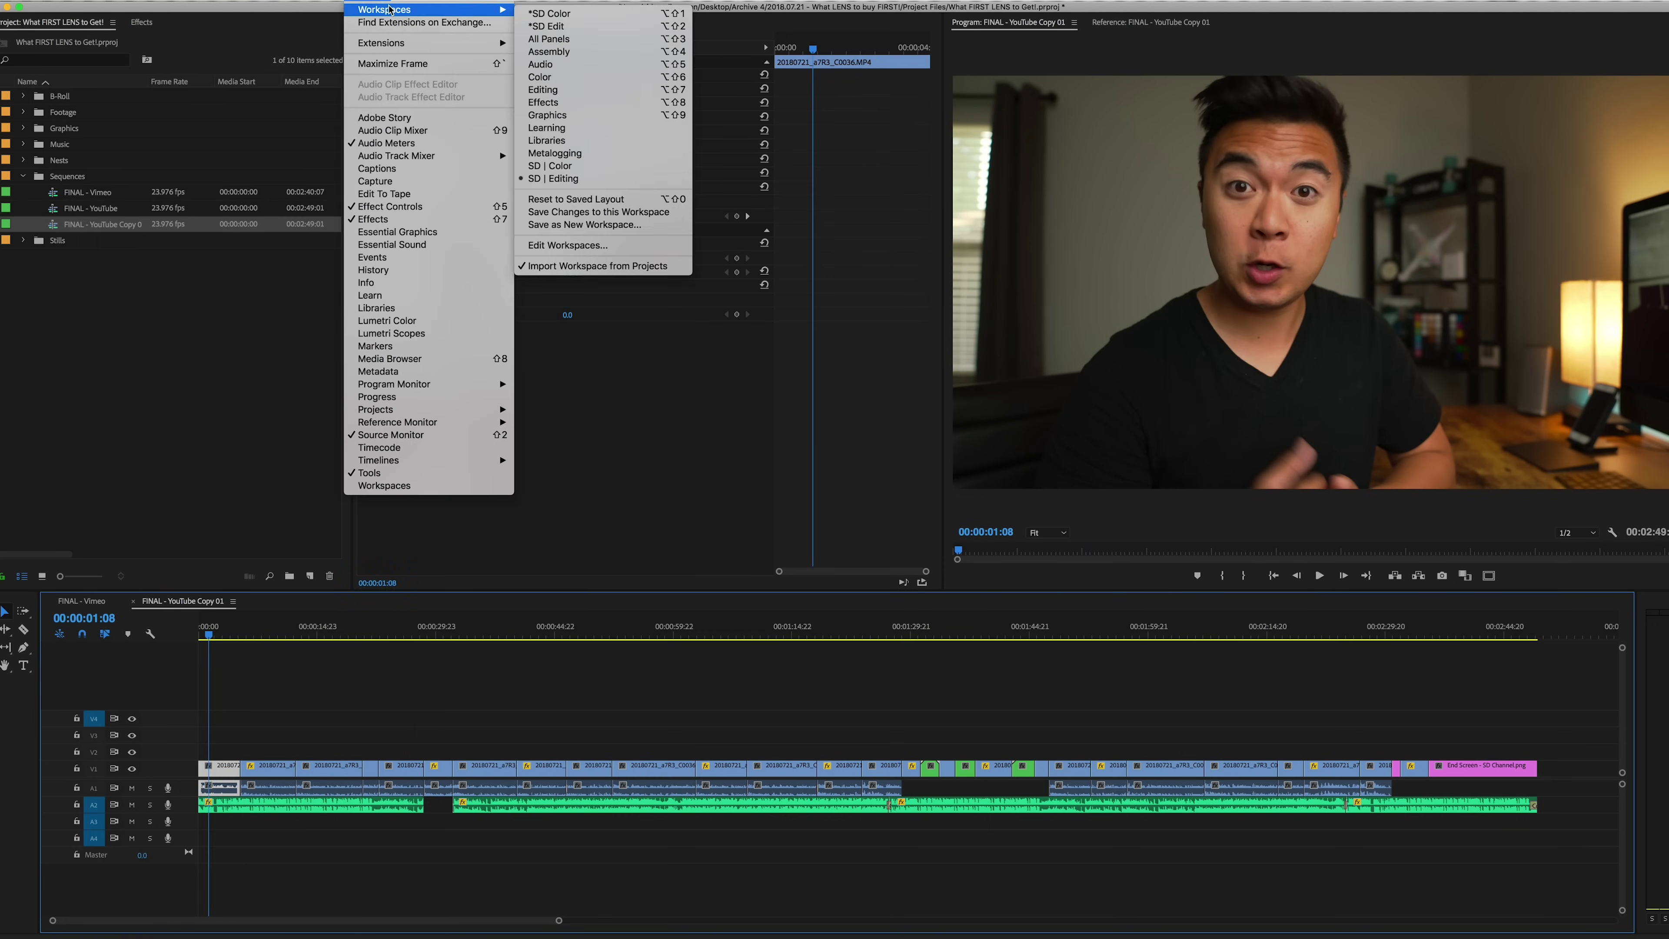
Step: In the SD Color workspace, set white balance, contrast -22, shadows -15, and lower highlights
left_click(551, 14)
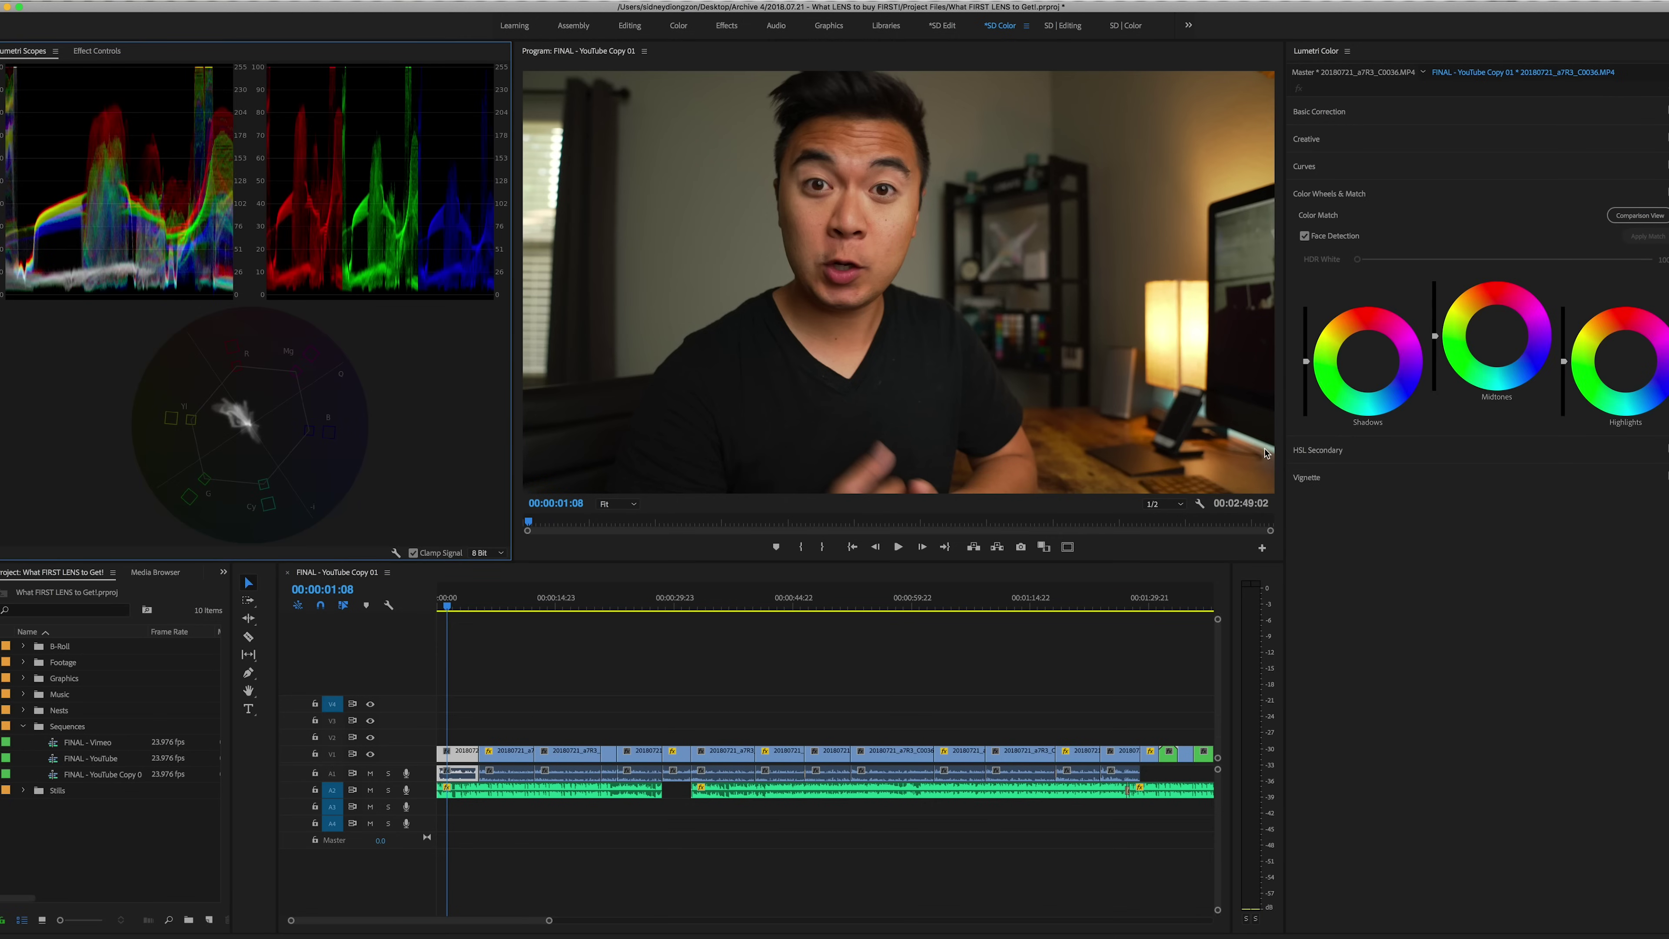
left_click(1311, 361)
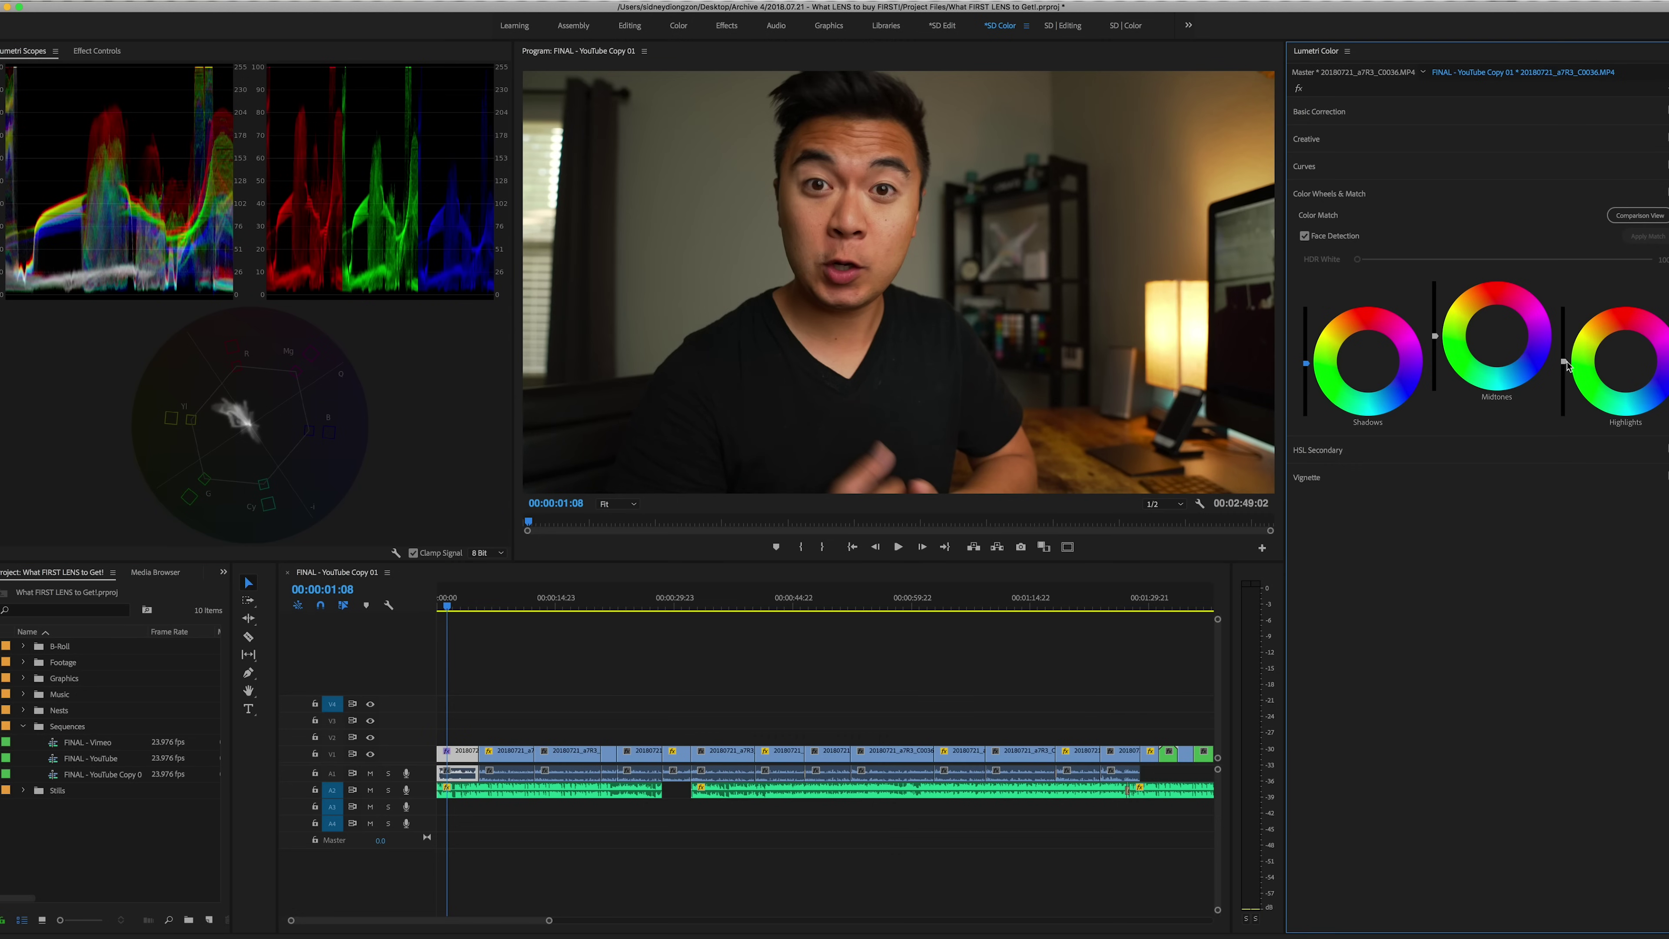
left_click_drag(1564, 361, 1564, 372)
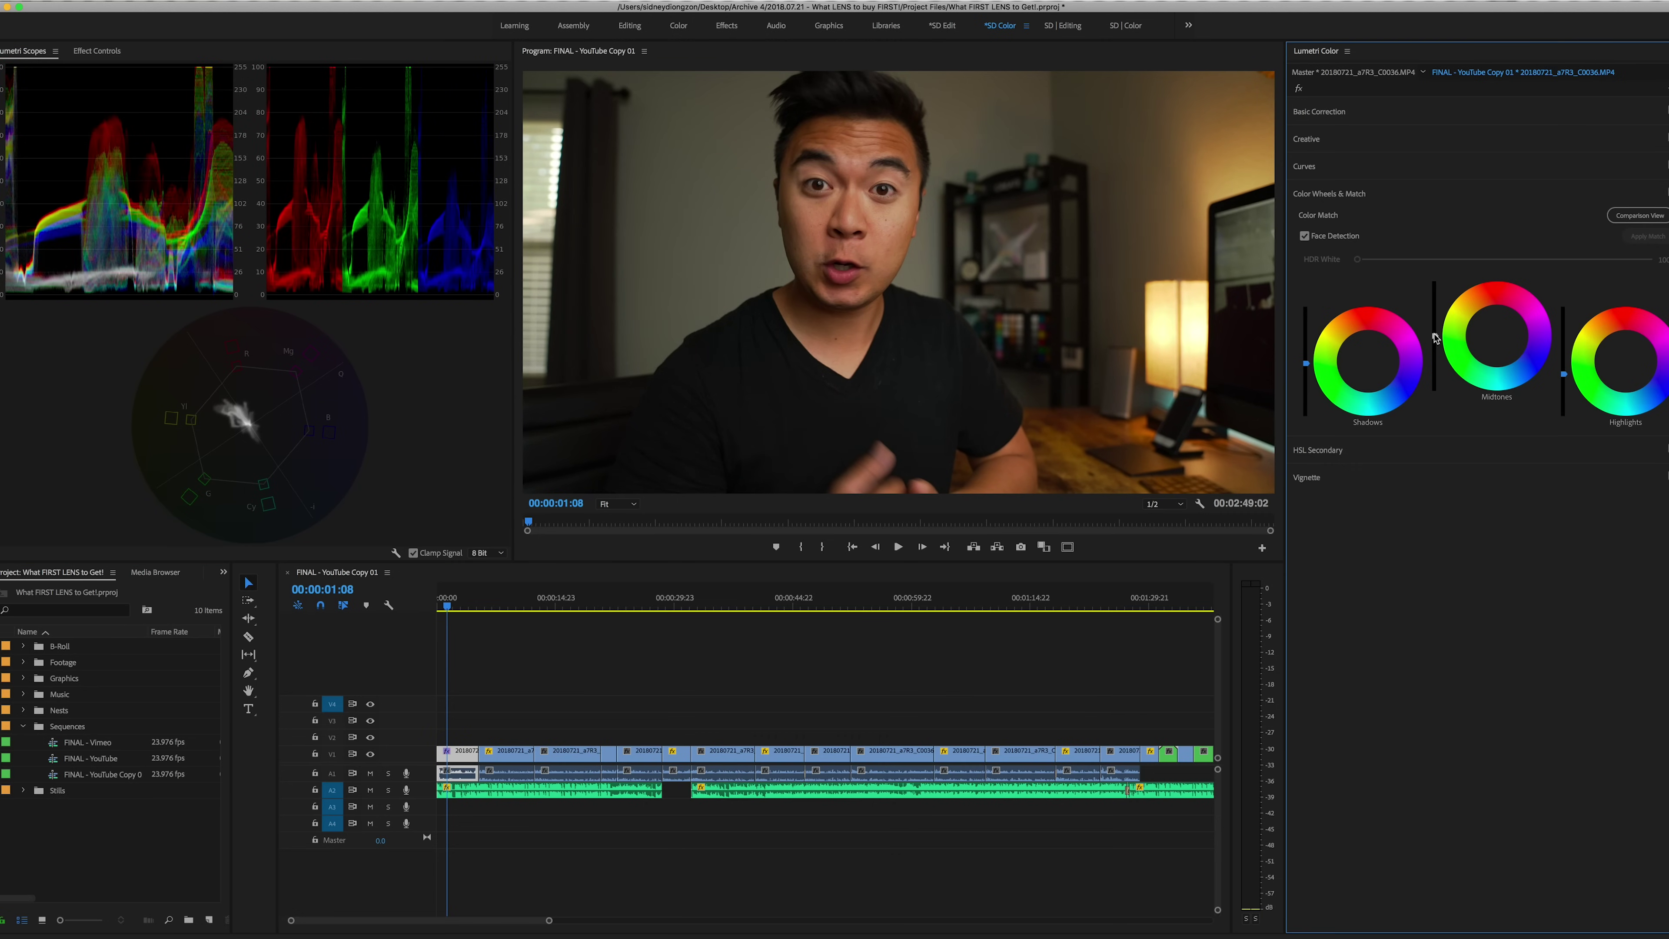
left_click(1367, 104)
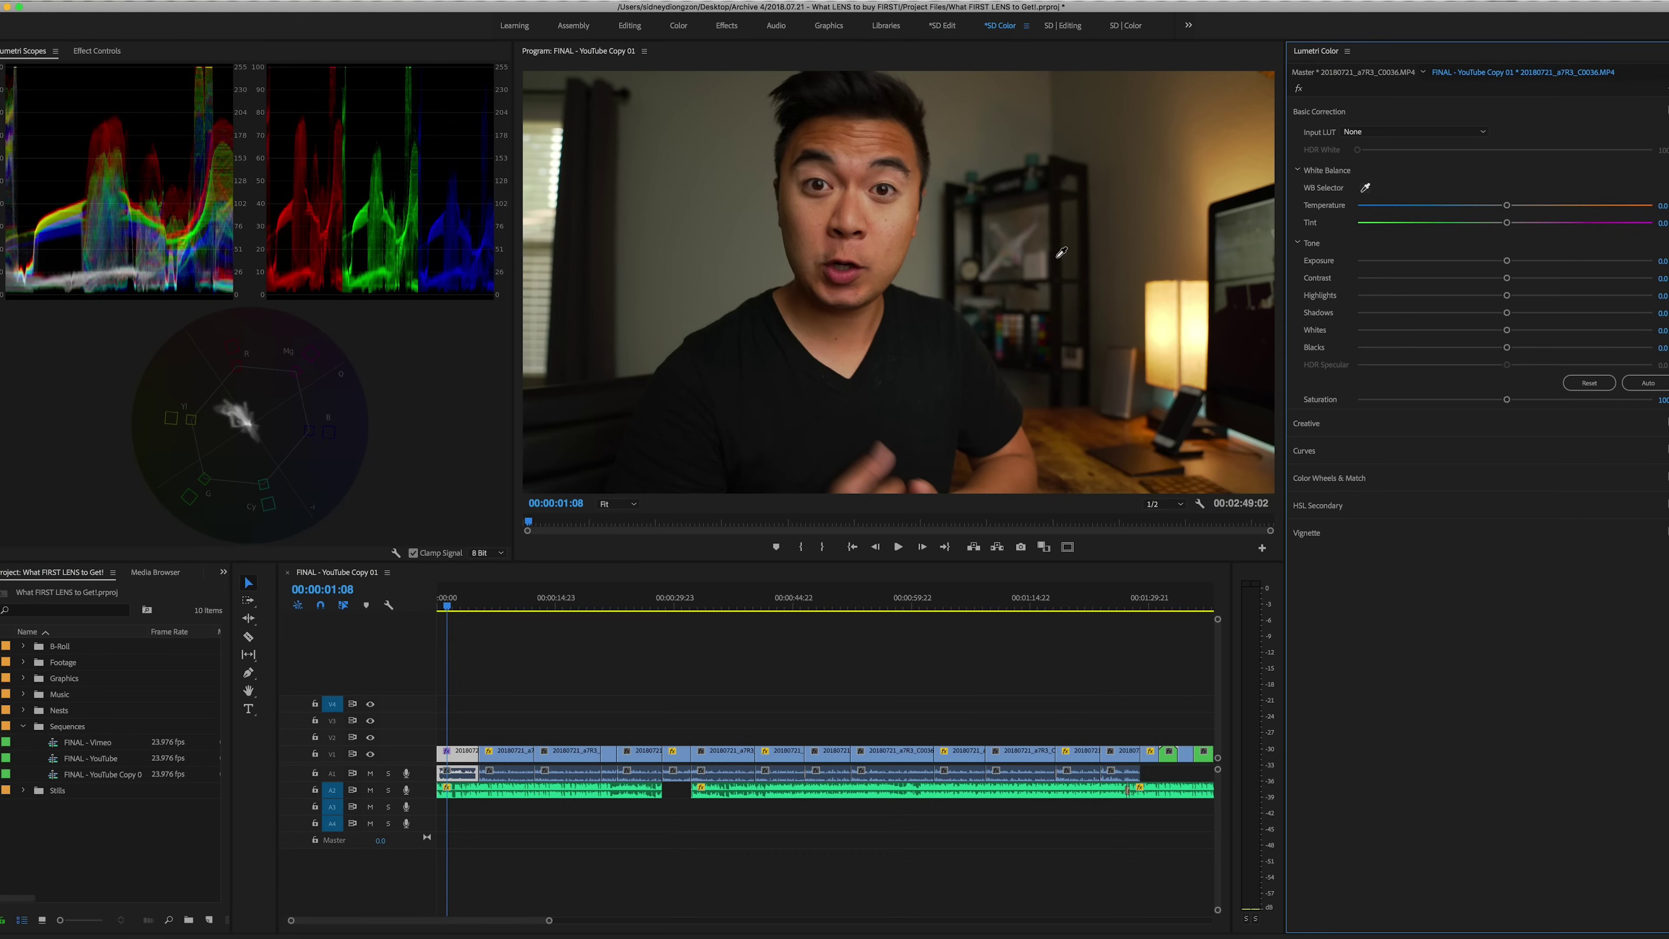
left_click(1045, 263)
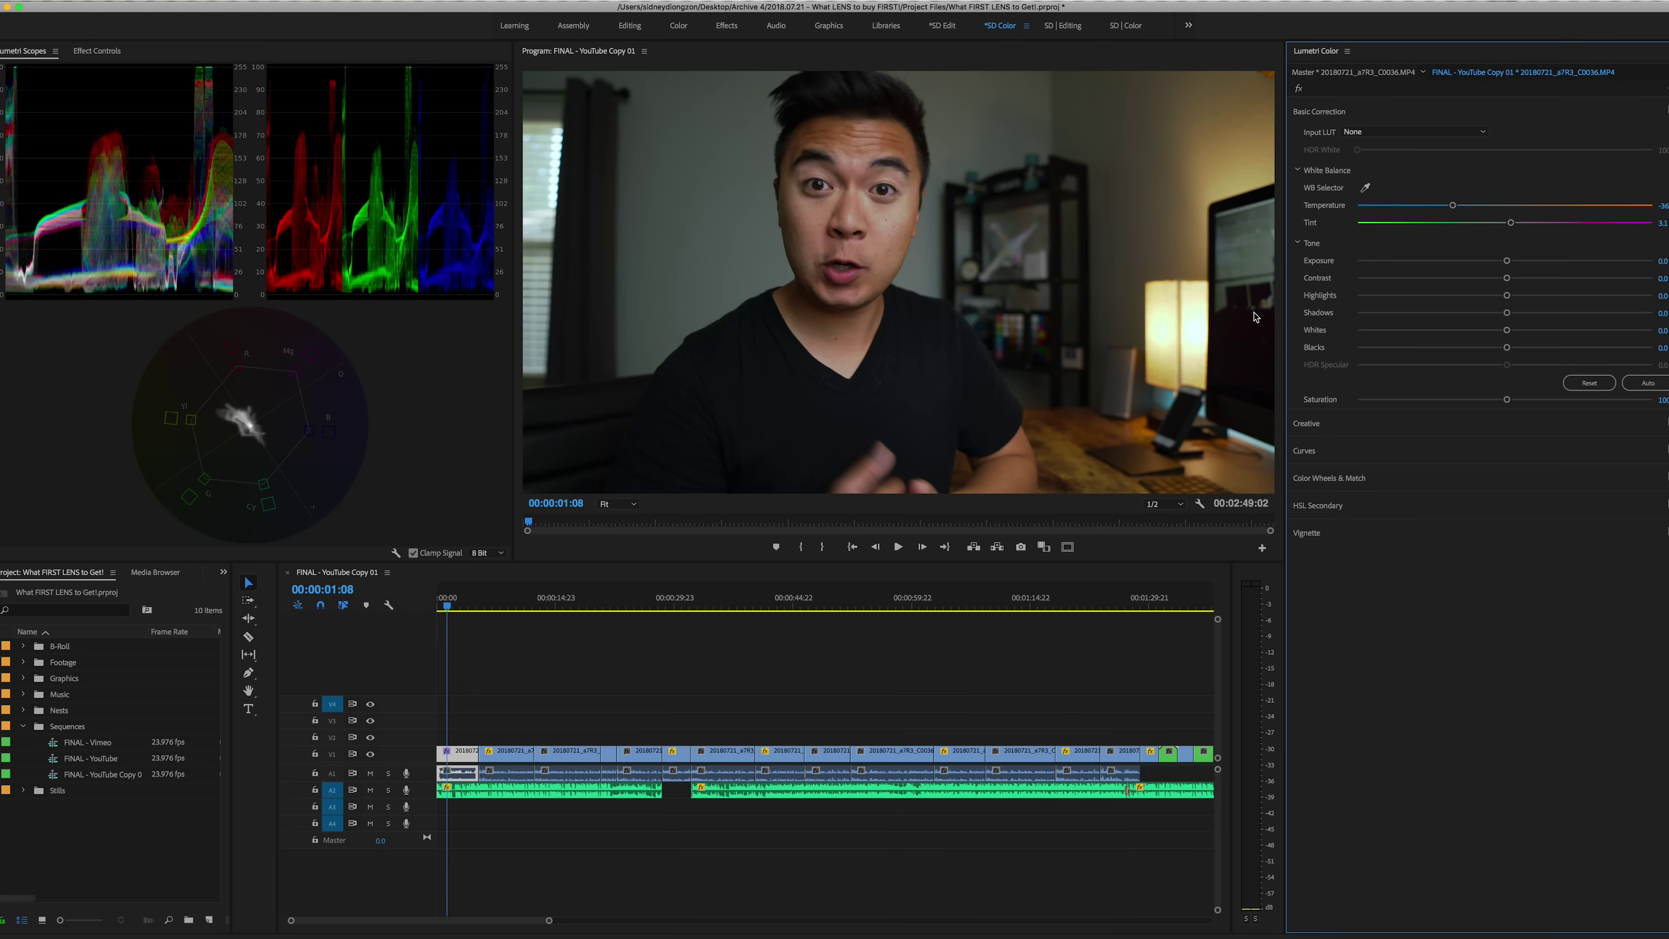
left_click(1472, 279)
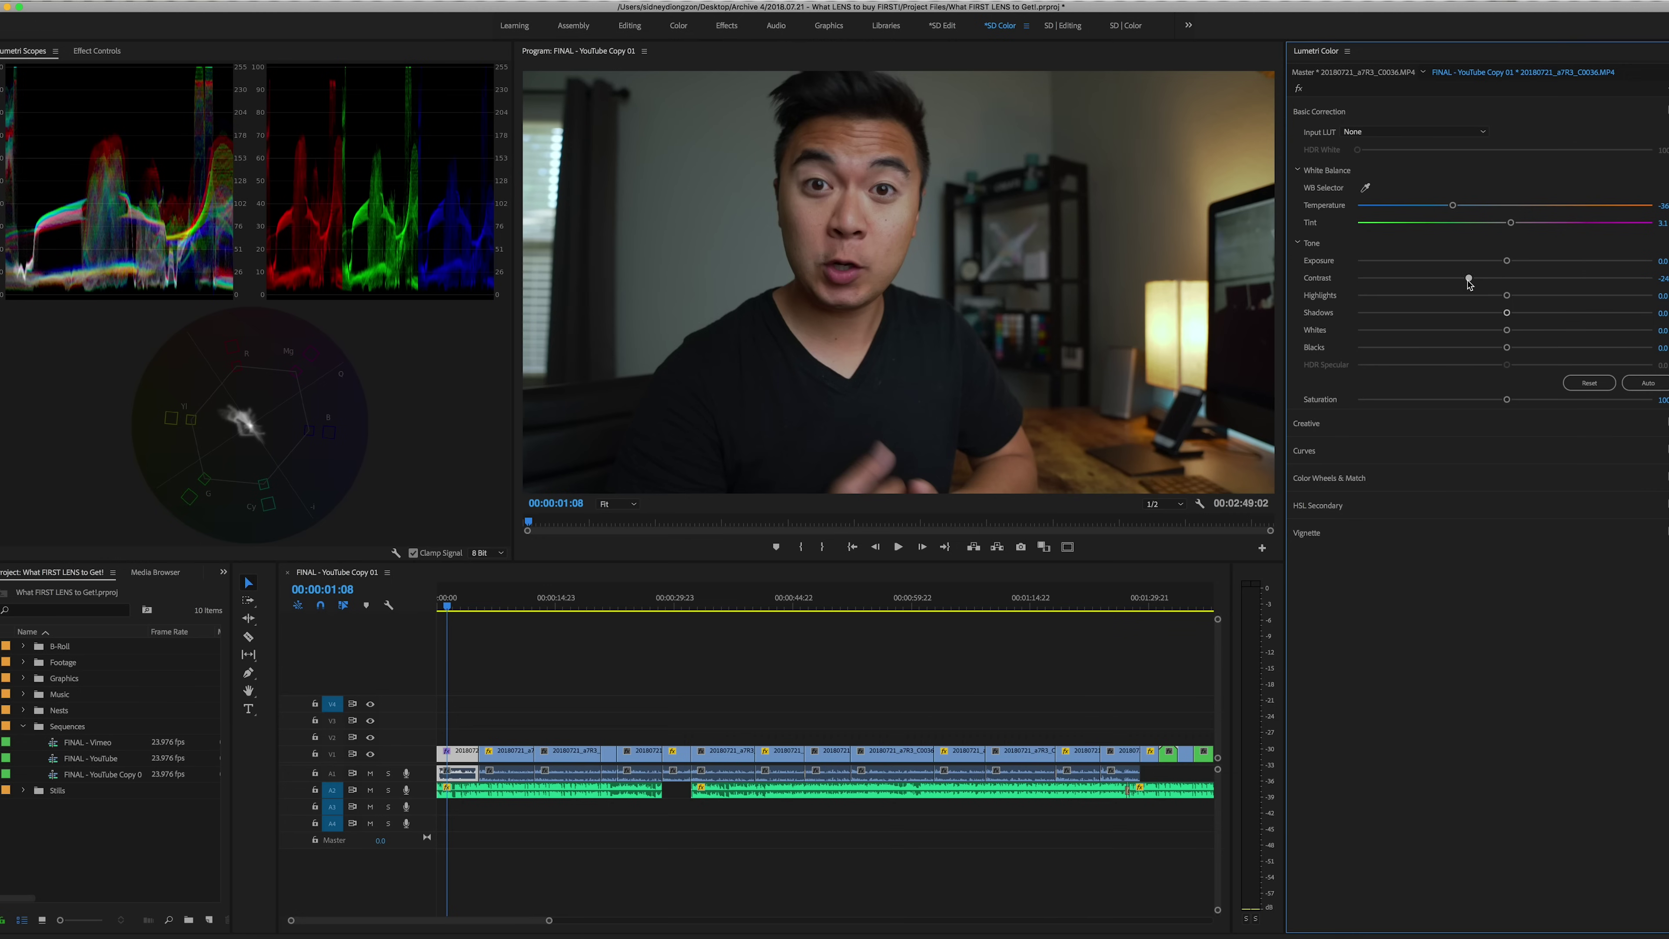
left_click(1483, 314)
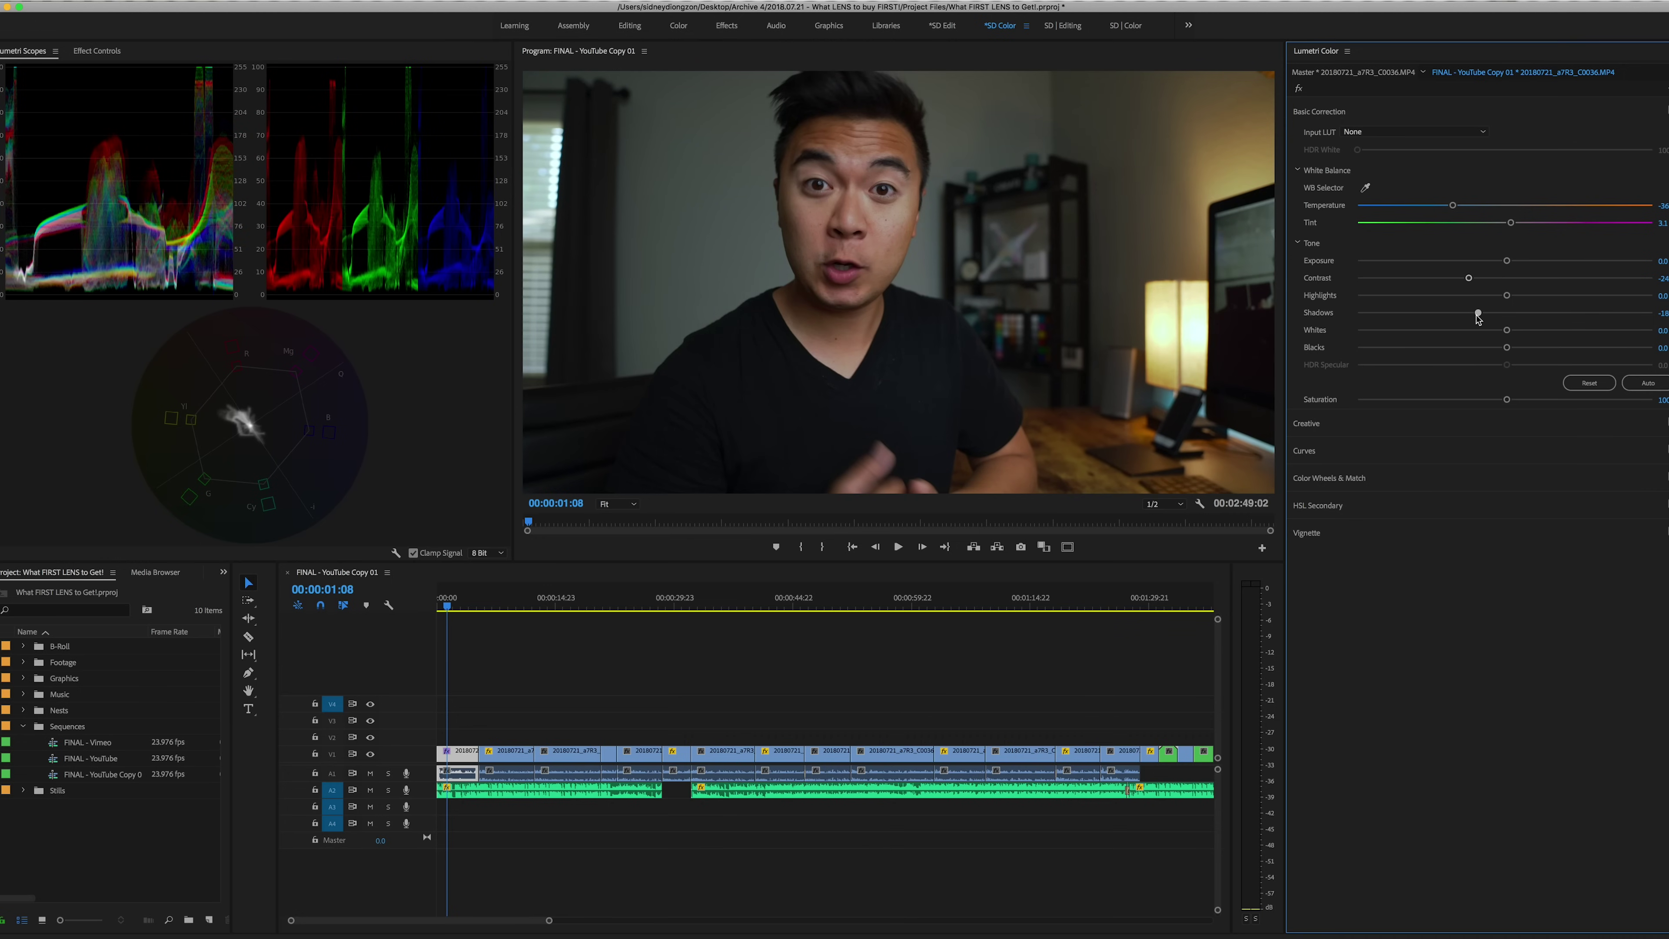
Step: Darken the highlights further in the colour wheels and nudge the green curve's midpoint
left_click(1460, 480)
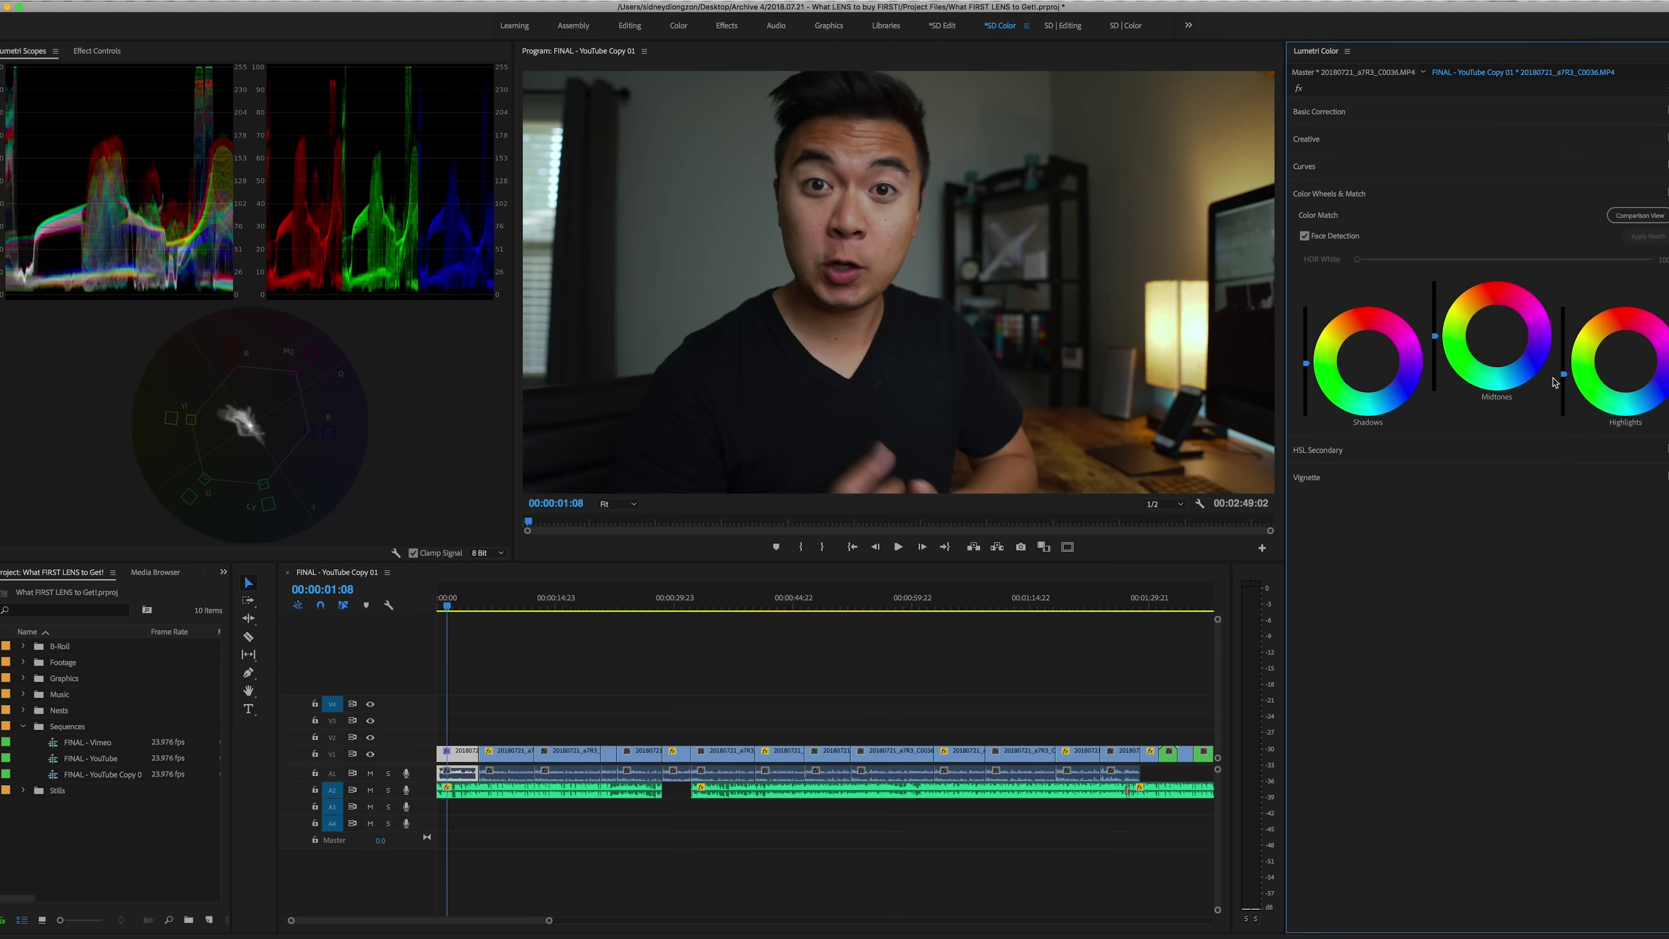
left_click_drag(1564, 373, 1564, 394)
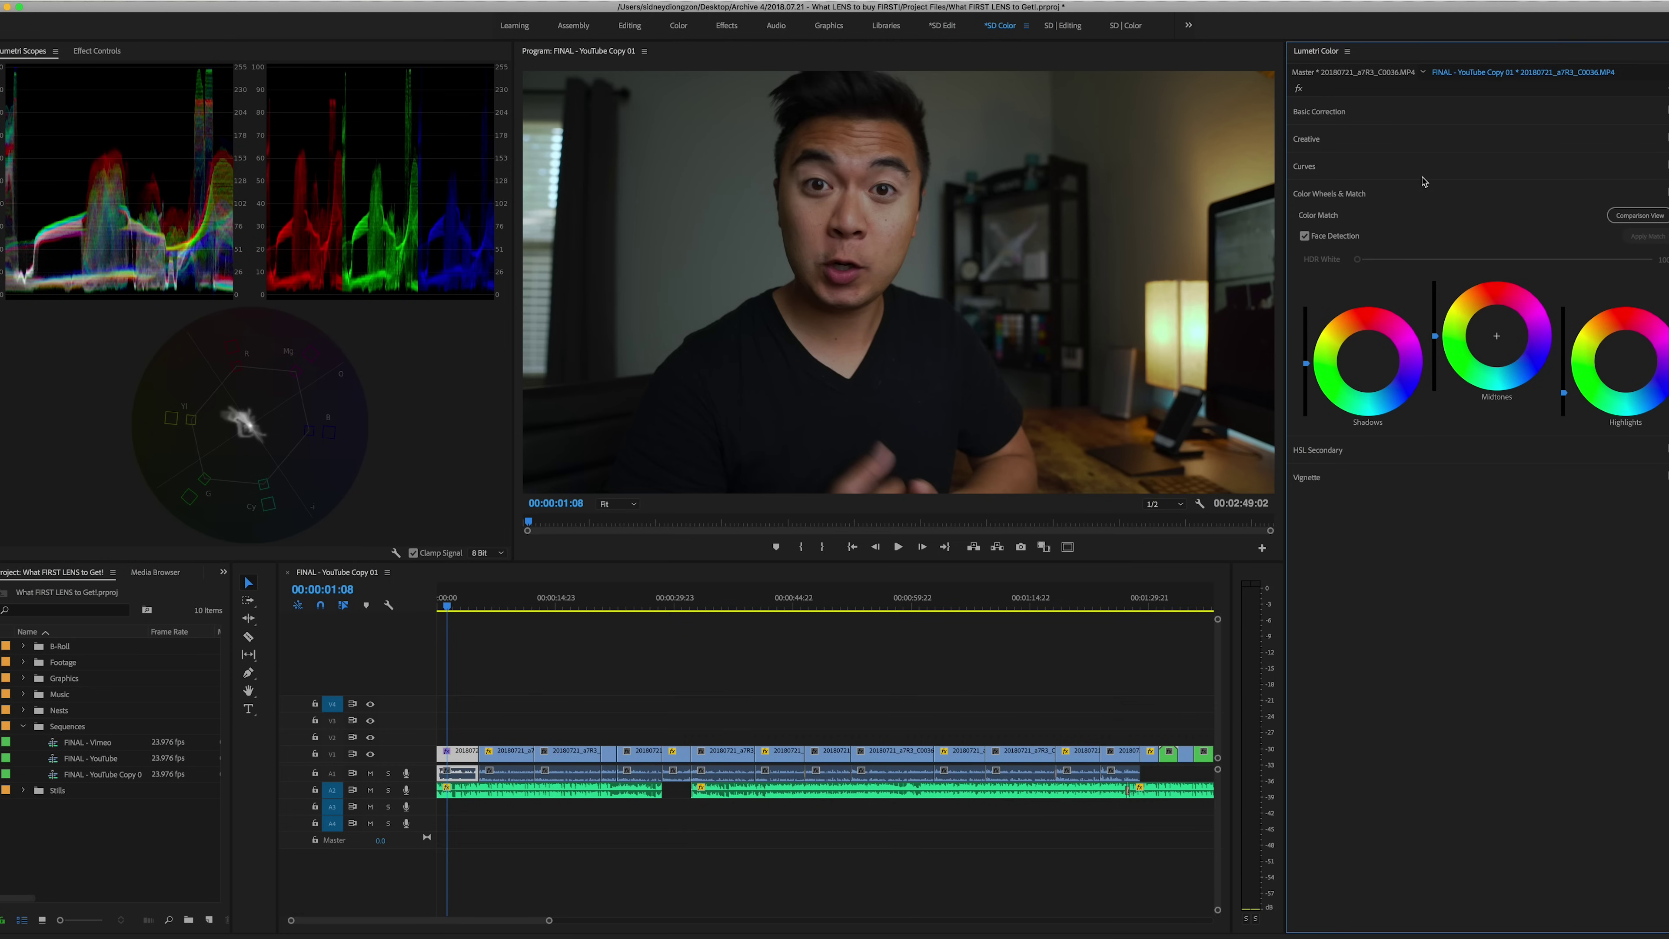
left_click(1400, 168)
left_click(1506, 234)
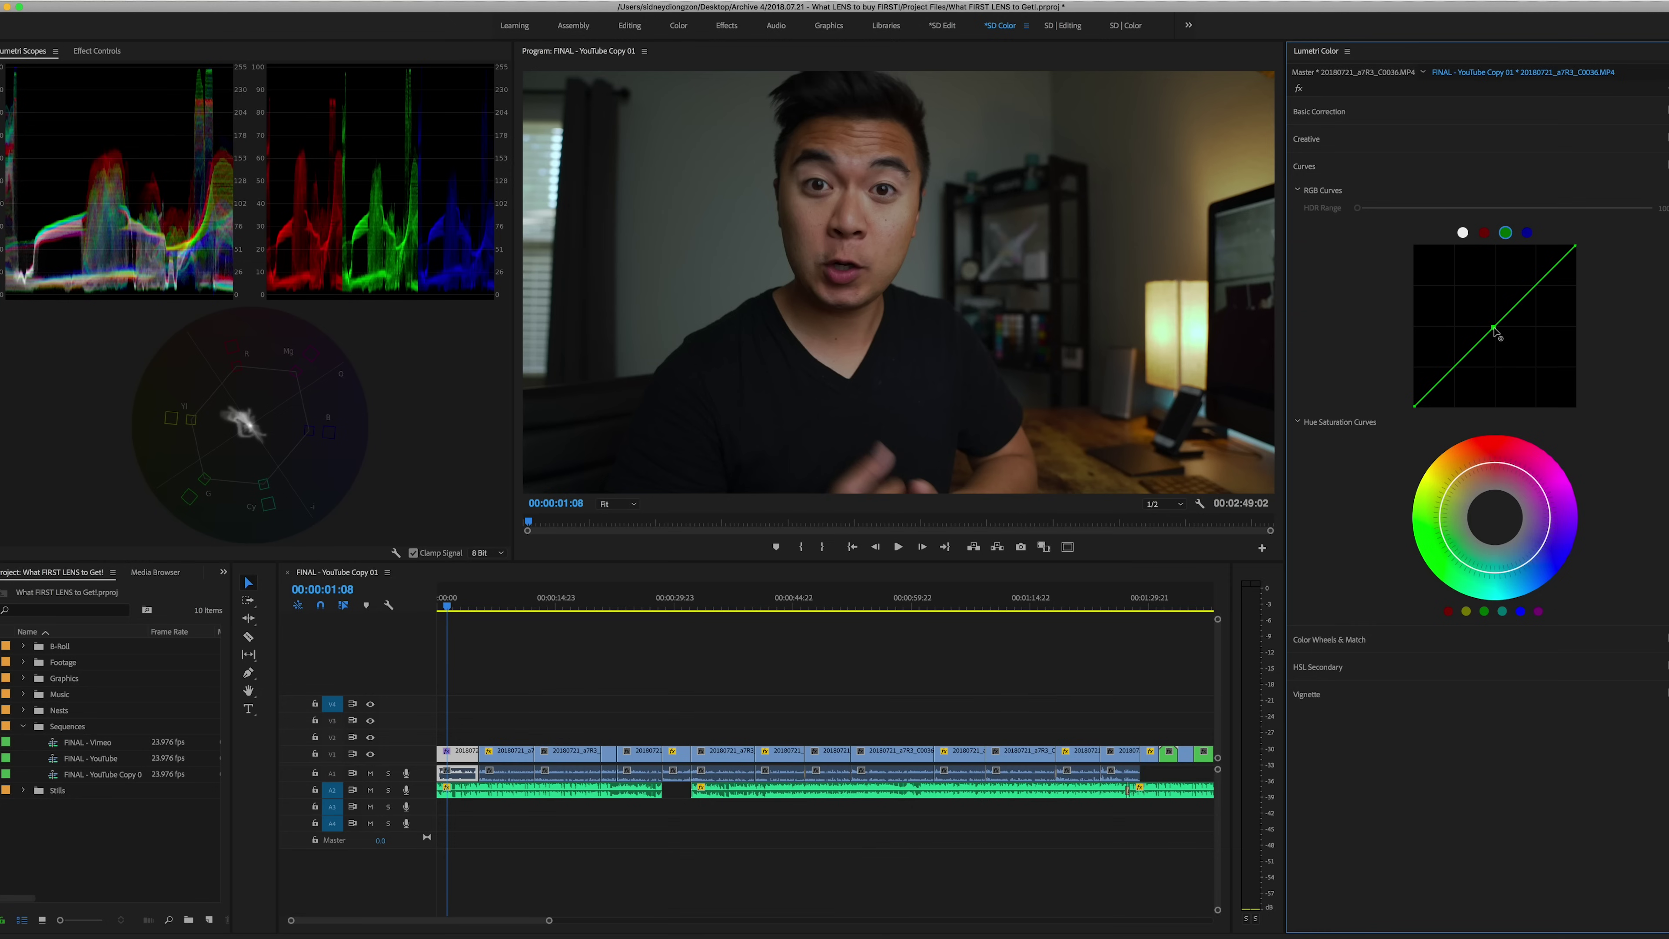
left_click_drag(1497, 333, 1497, 333)
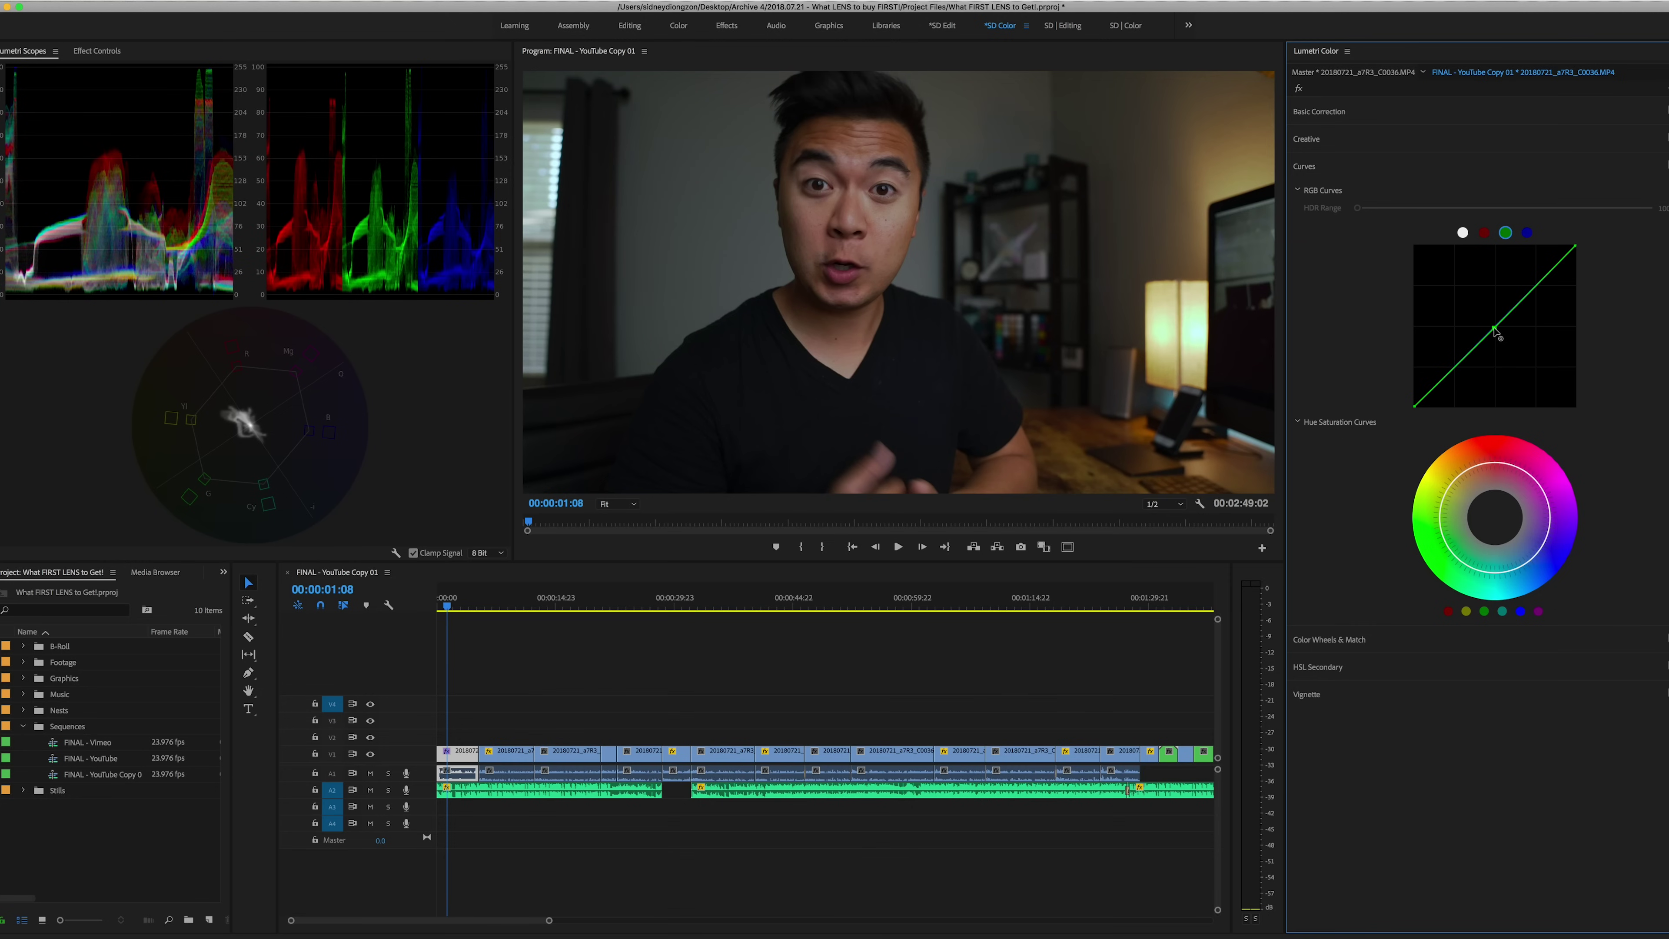
Step: Review the Basic Correction and colour wheel settings, with the playhead at 00:00:01:10
left_click(1392, 120)
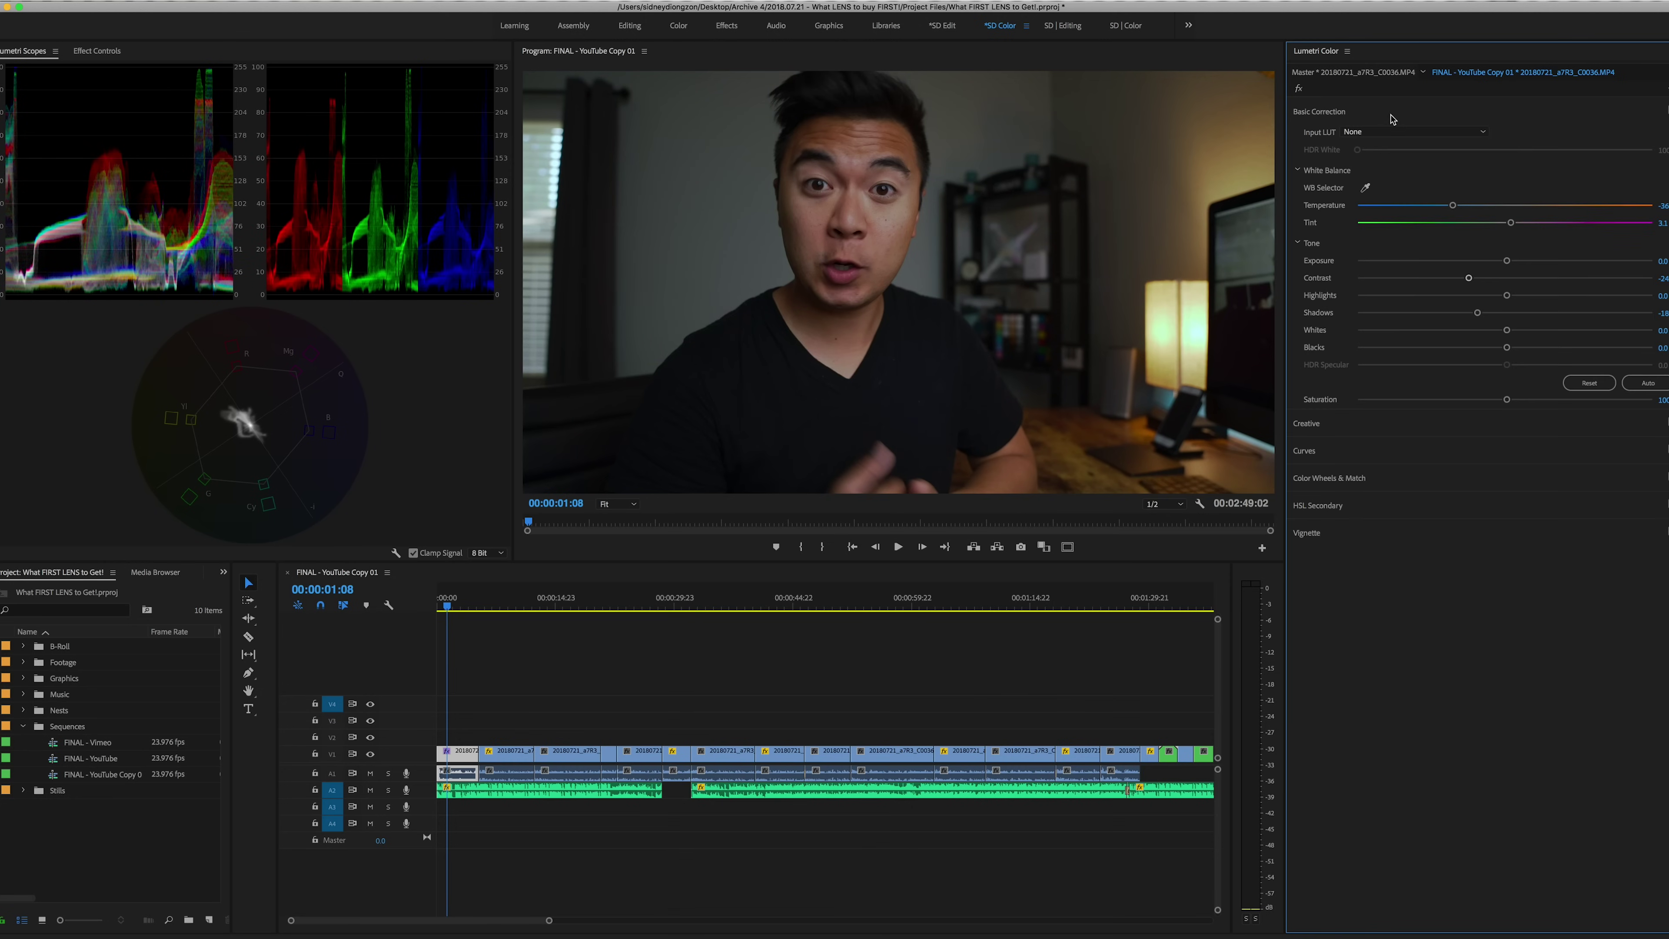
left_click(1329, 478)
left_click(474, 632)
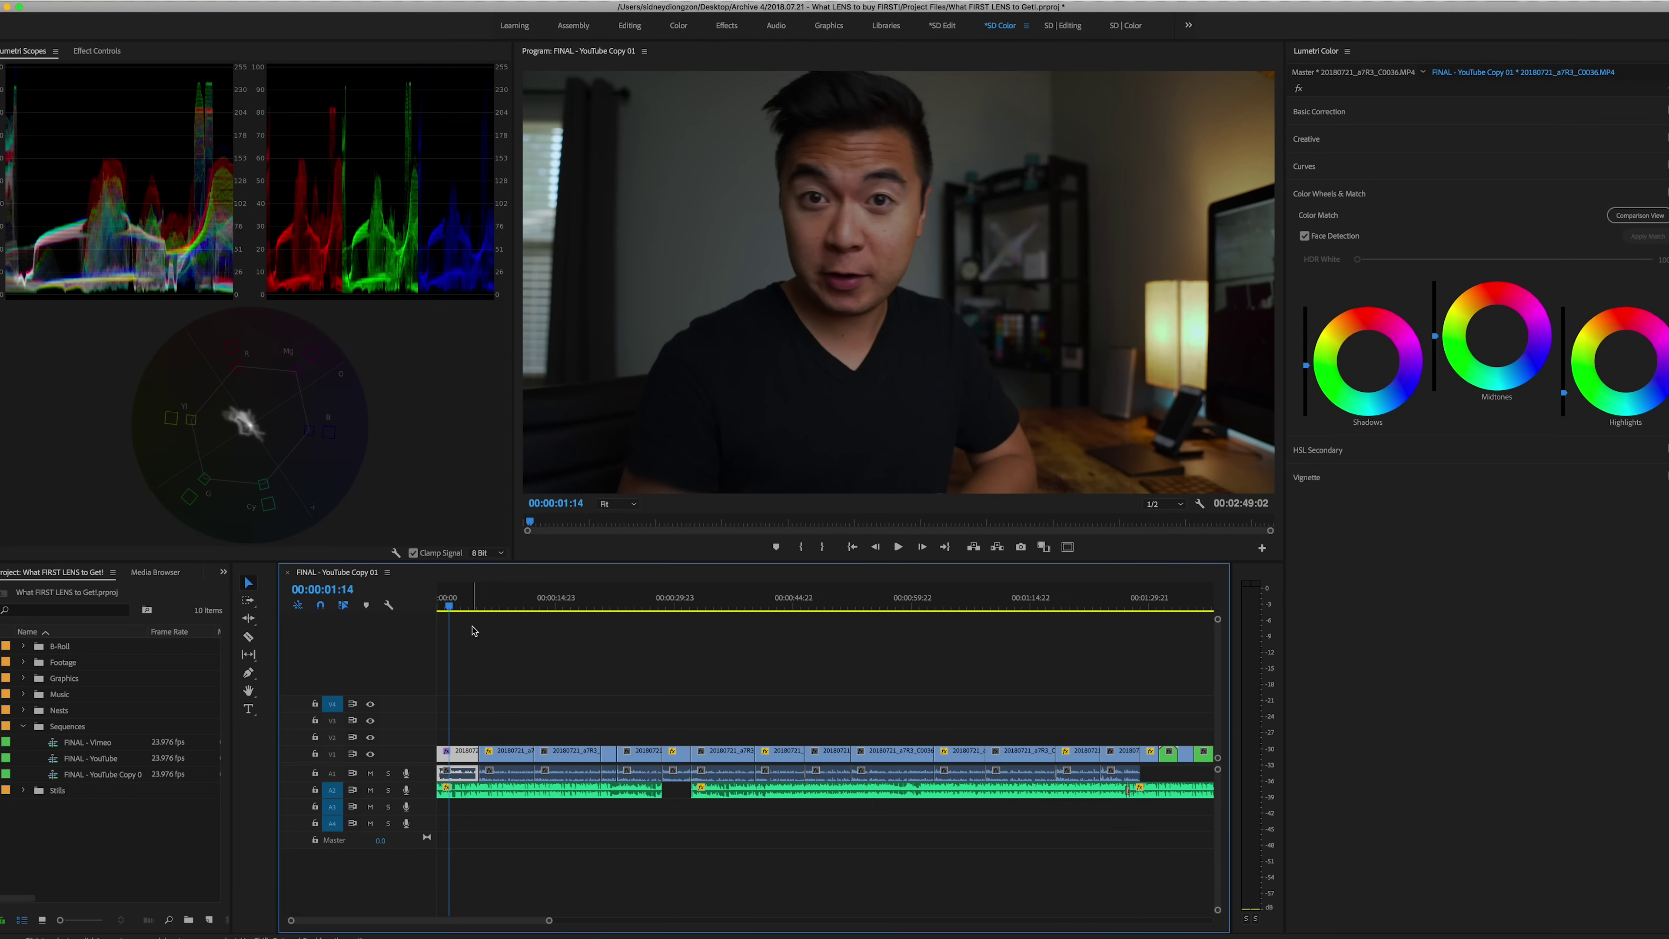
left_click_drag(455, 602, 498, 608)
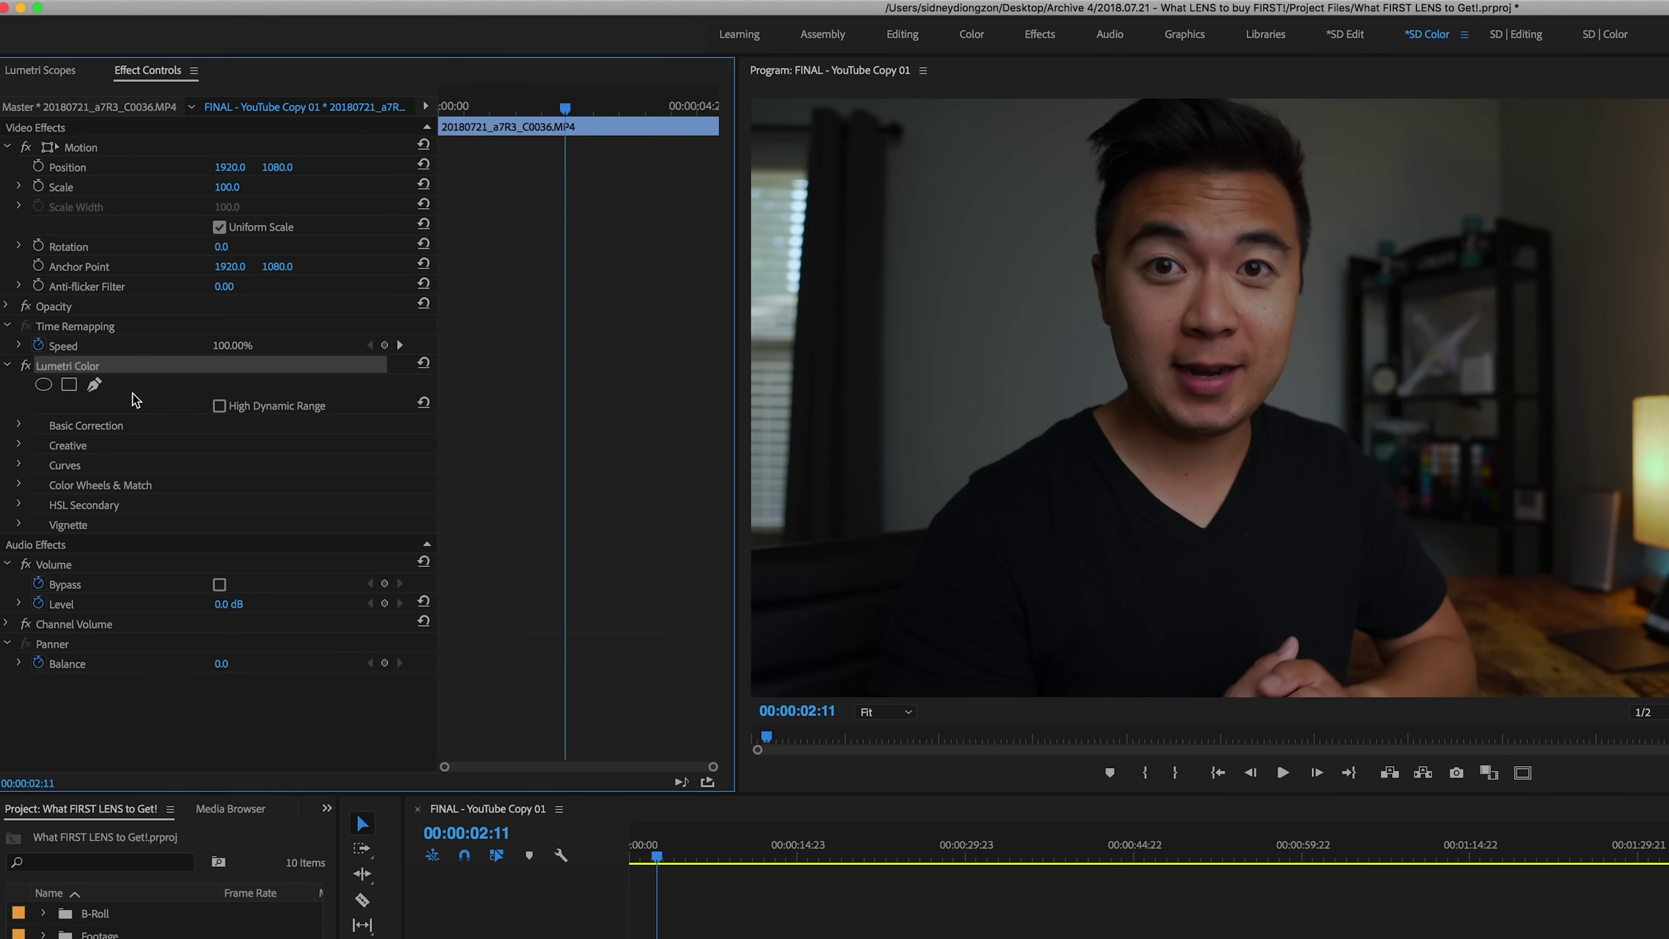
Step: Save the Lumetri Color effect as a preset named with the creator's name plus 'Color Fix Example'
right_click(107, 371)
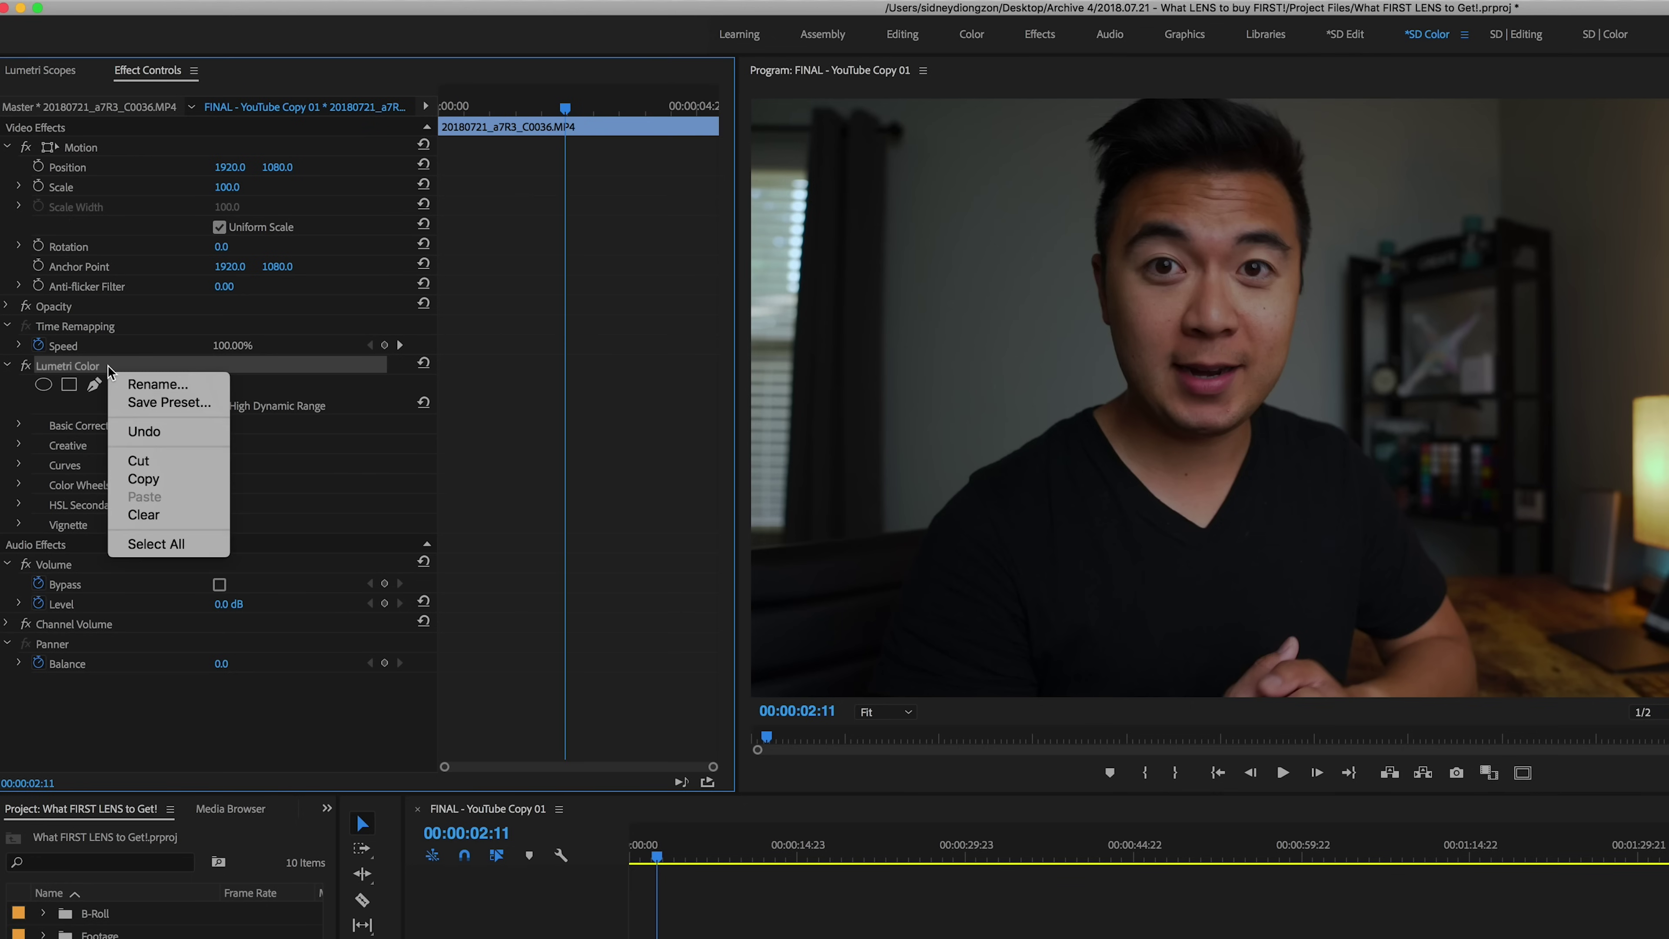
left_click(188, 404)
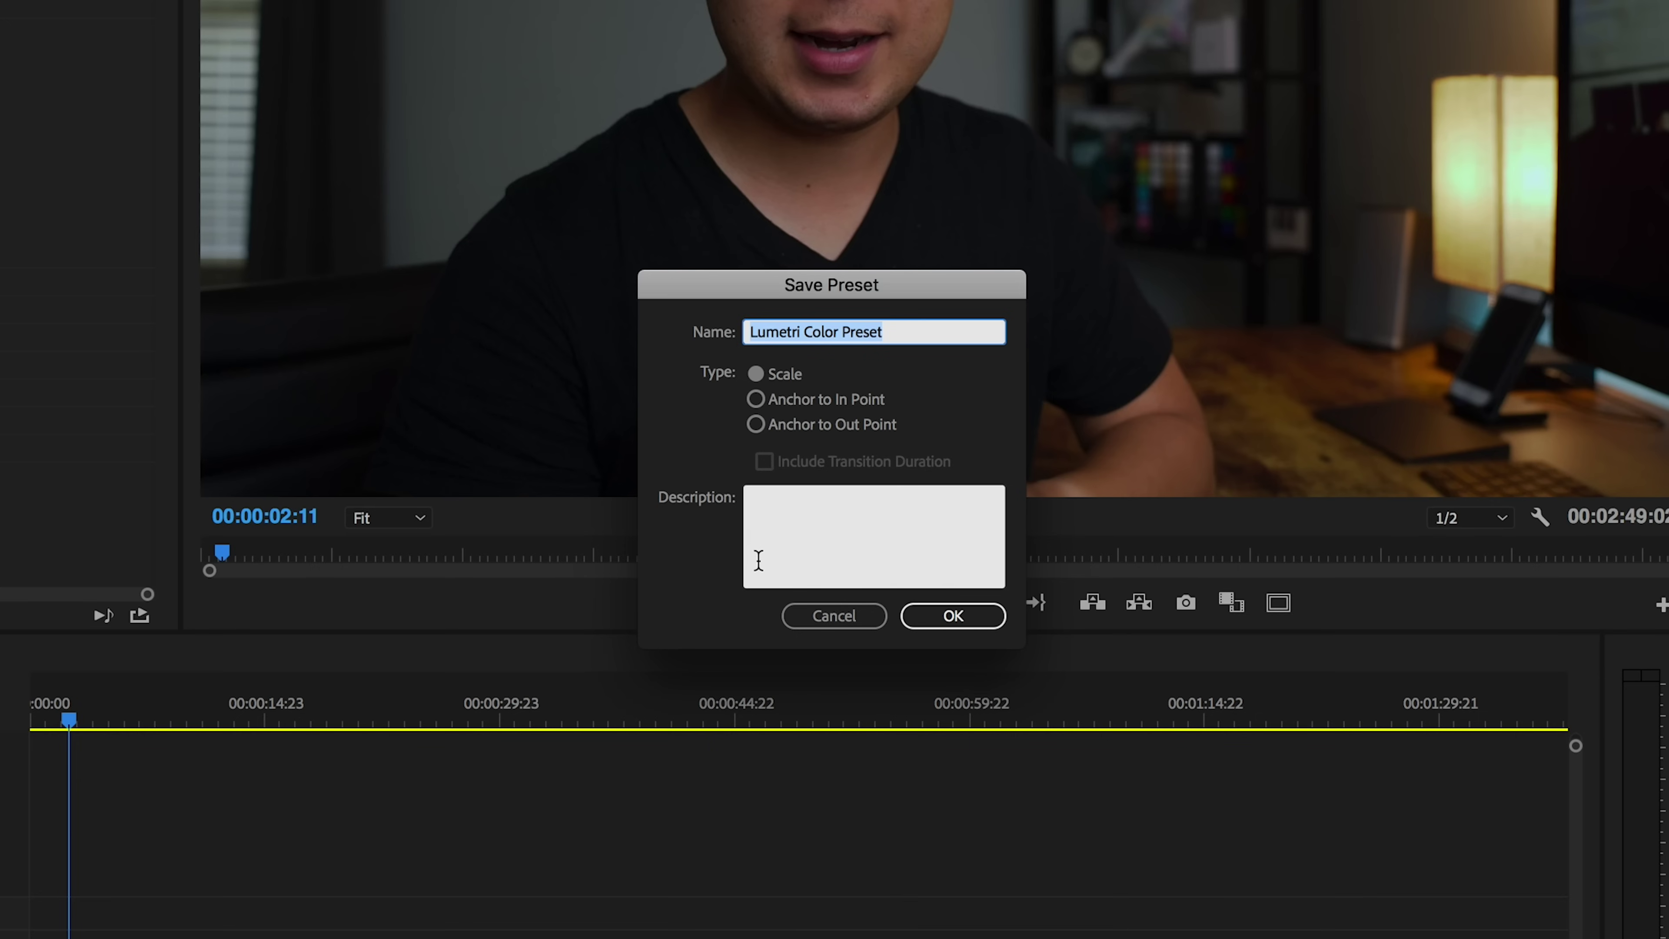
type("Sidney Color Fix")
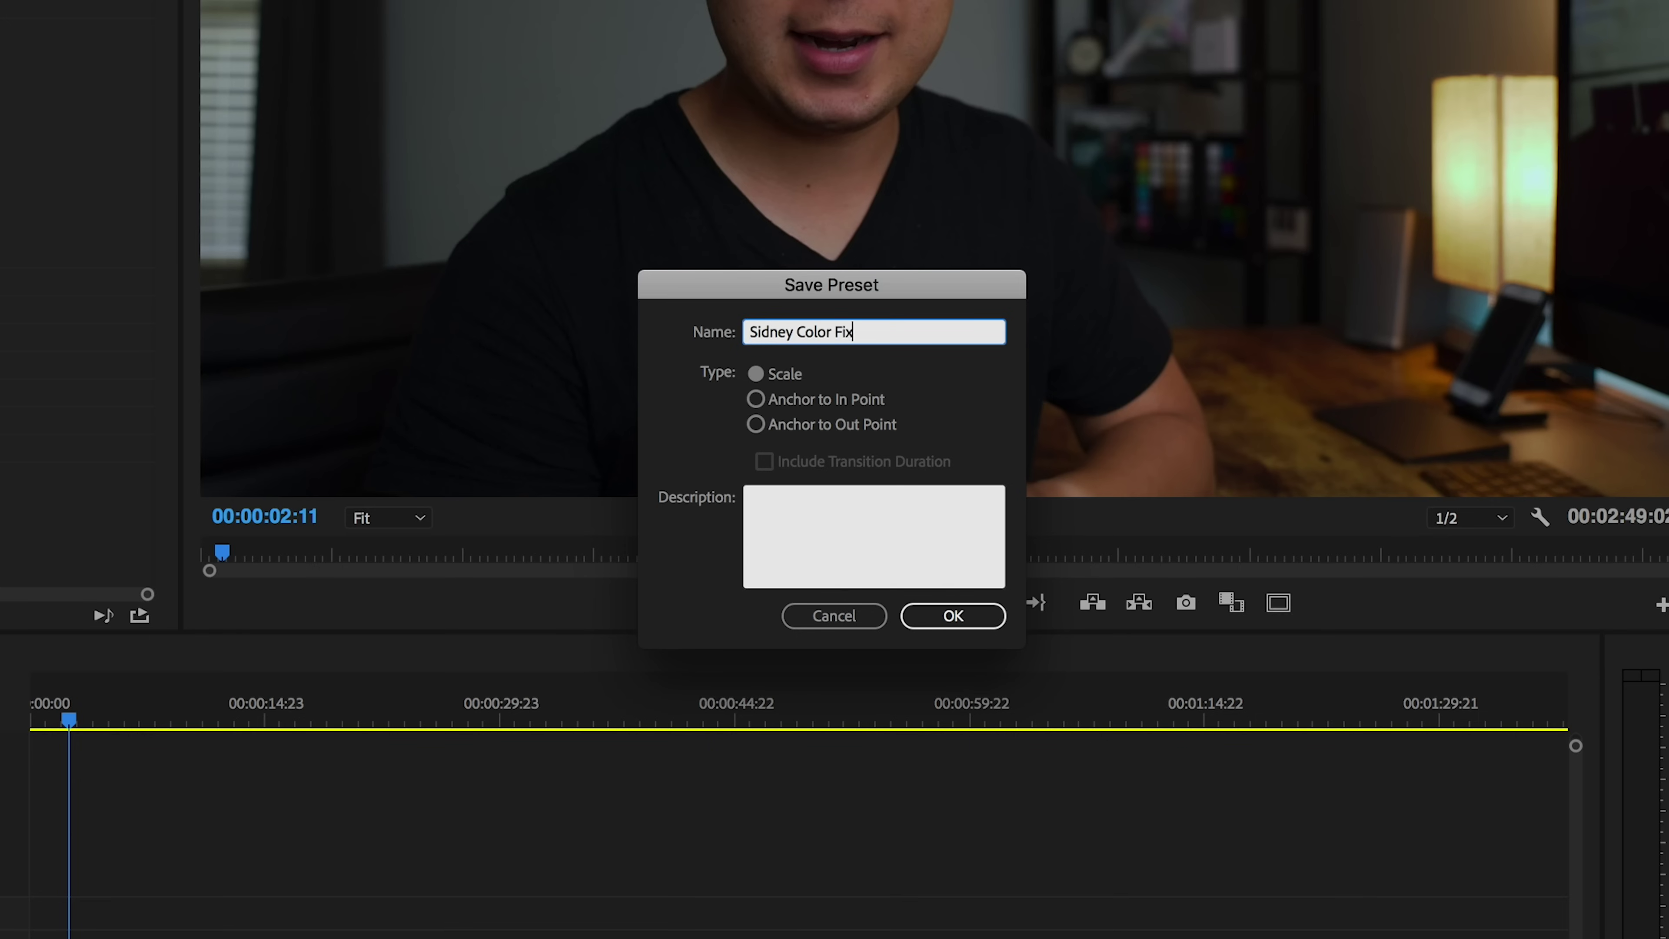
type(" Example")
left_click(950, 619)
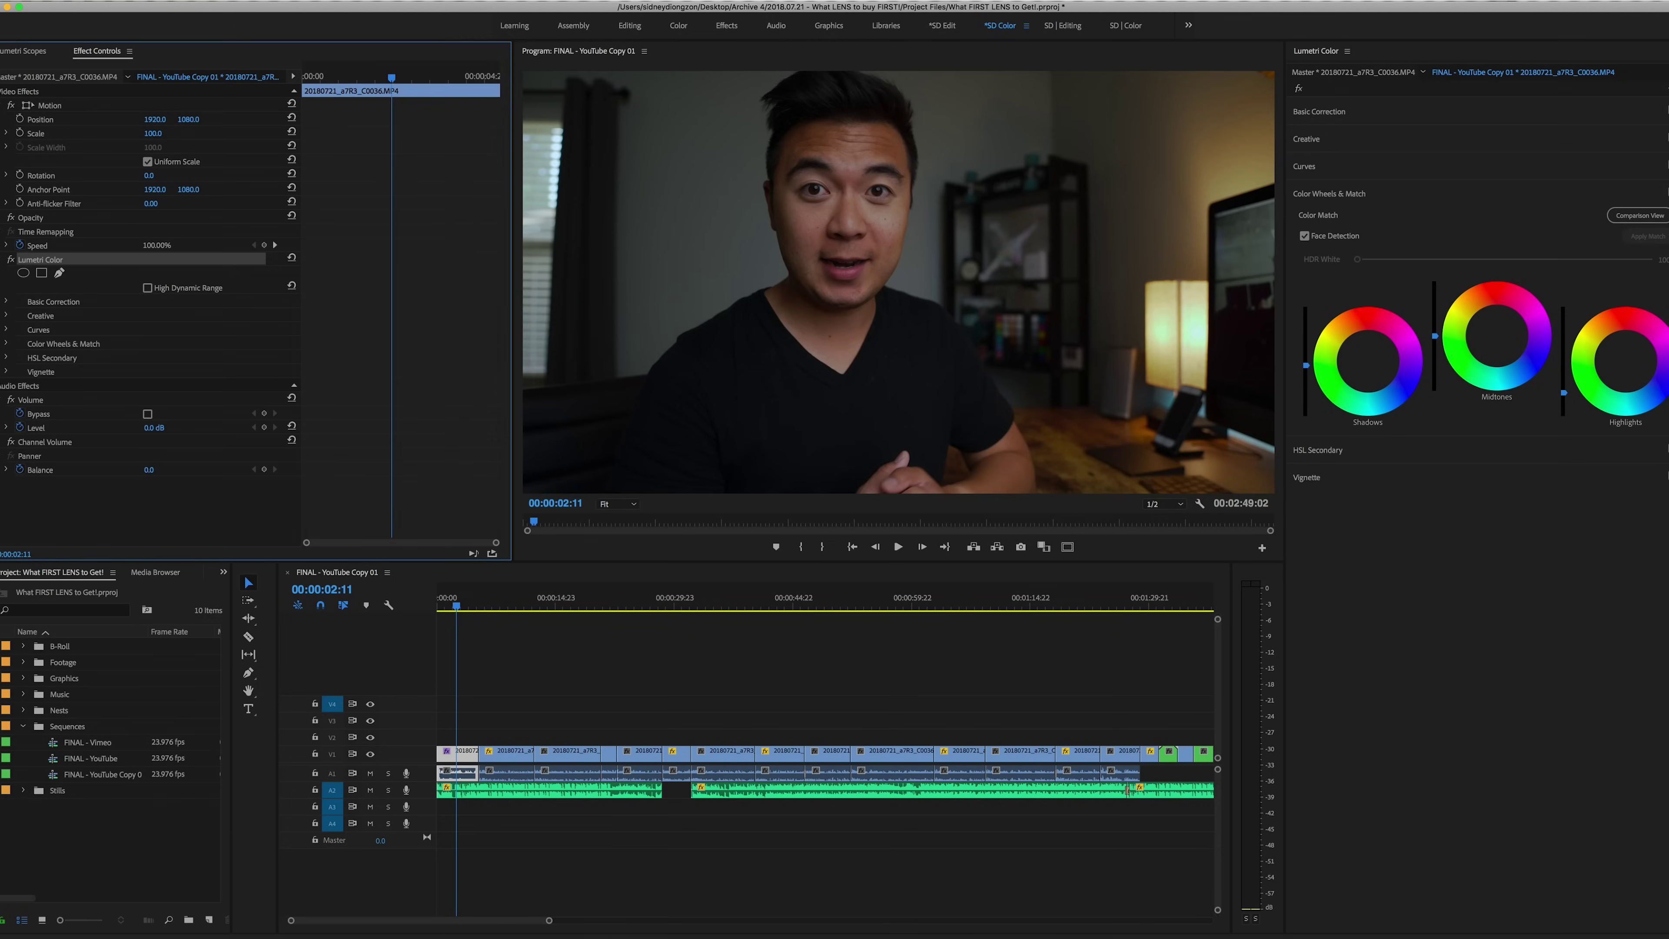
Step: Switch to the editing workspace and reveal the saved presets in the Effects panel
left_click(368, 2)
mouse_move(371, 13)
left_click(546, 26)
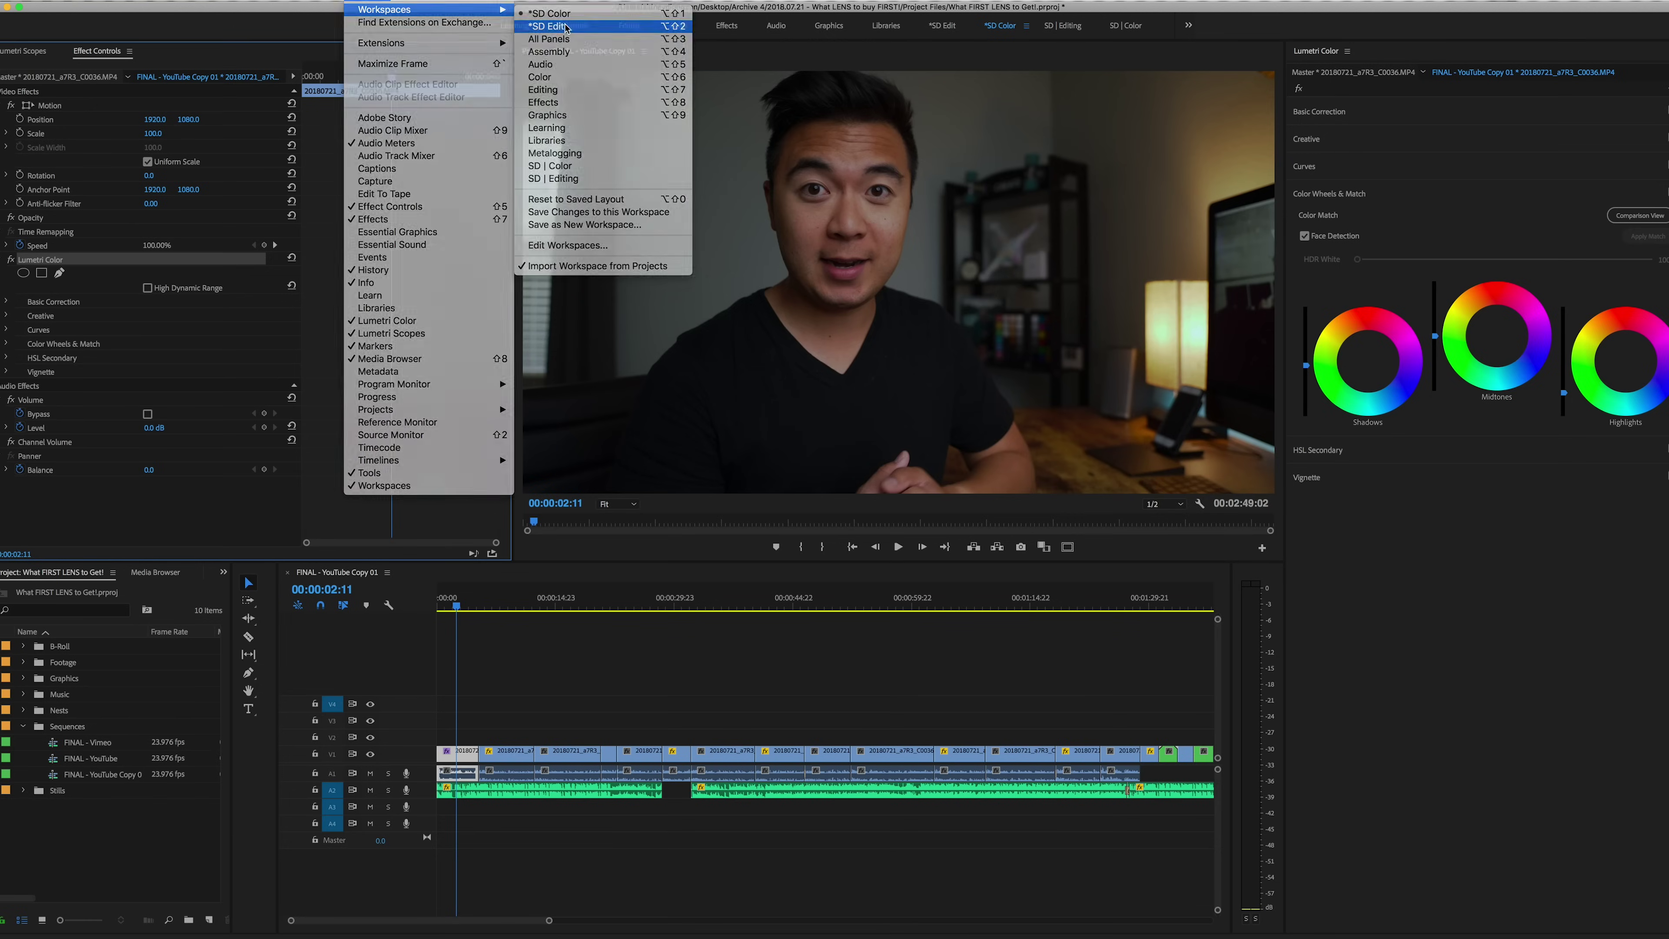
left_click(1, 60)
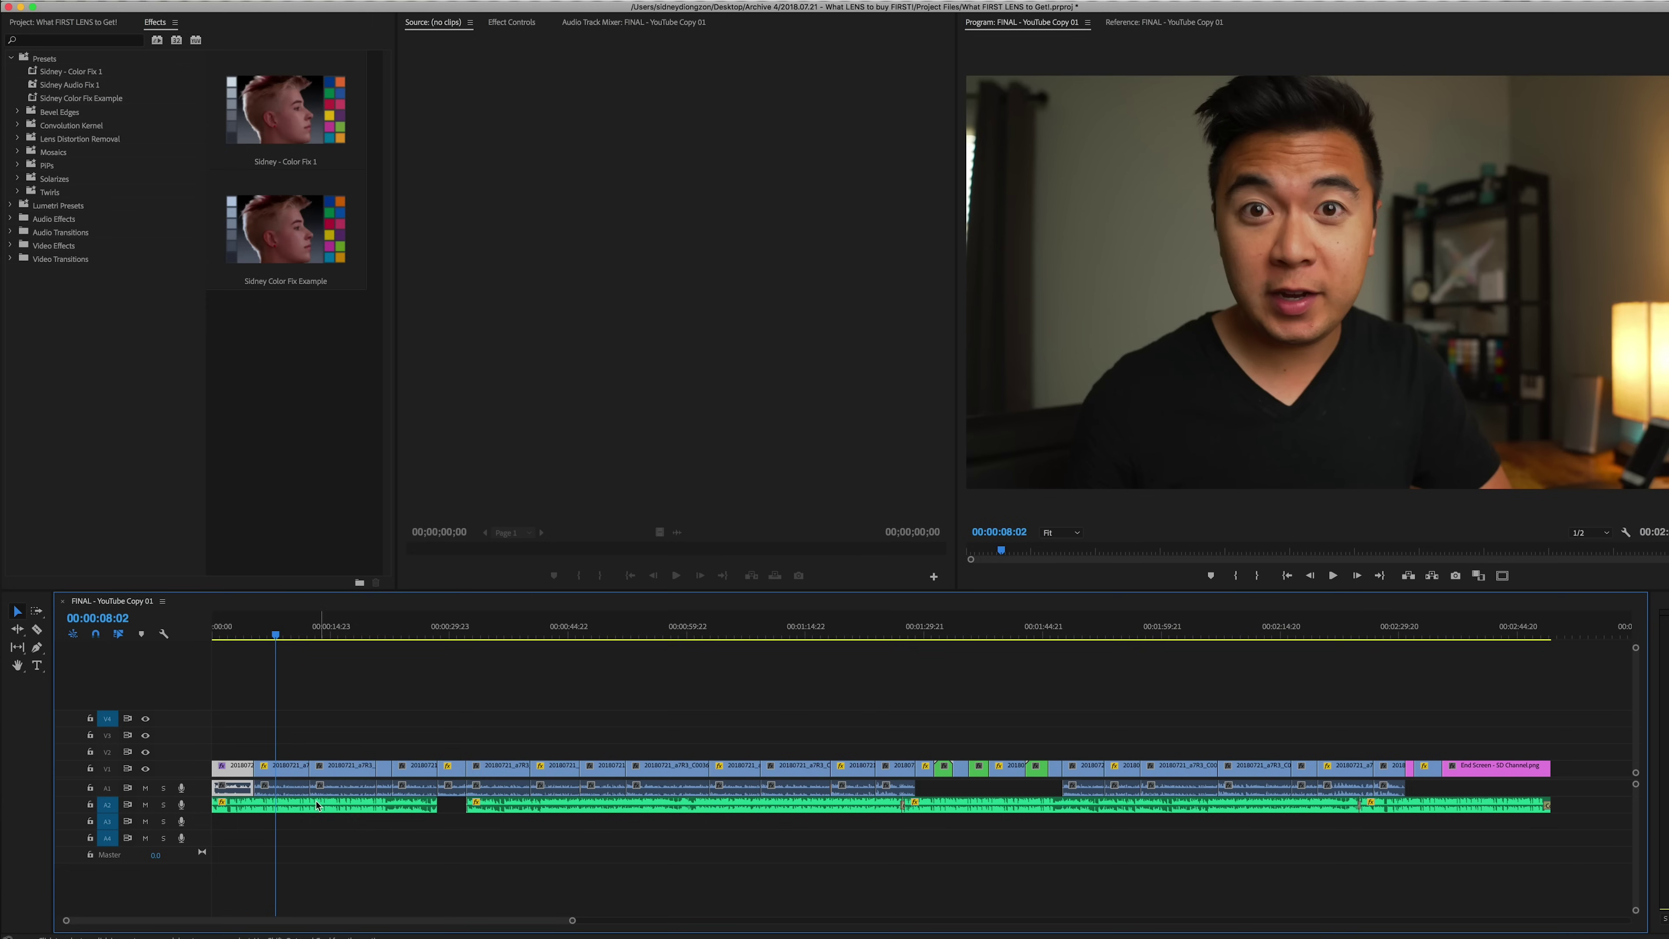
Step: Apply the 'Color Fix Example' preset to the second V1 clip and scrub from 00:00:03:05 to review
left_click(298, 767)
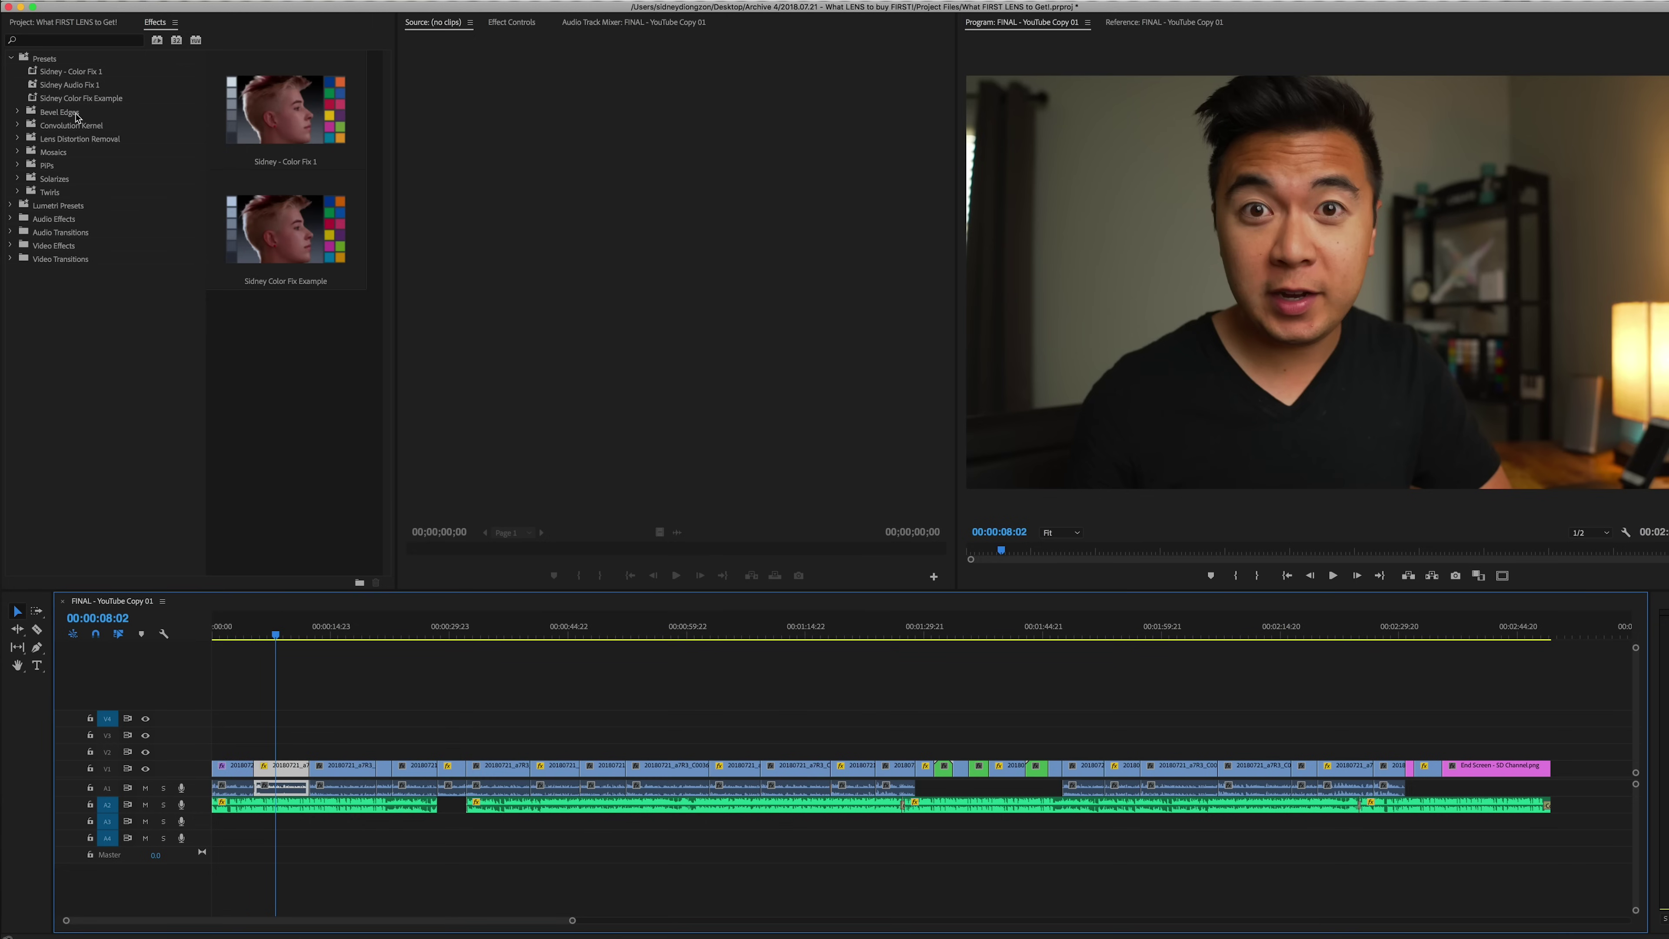
left_click(66, 98)
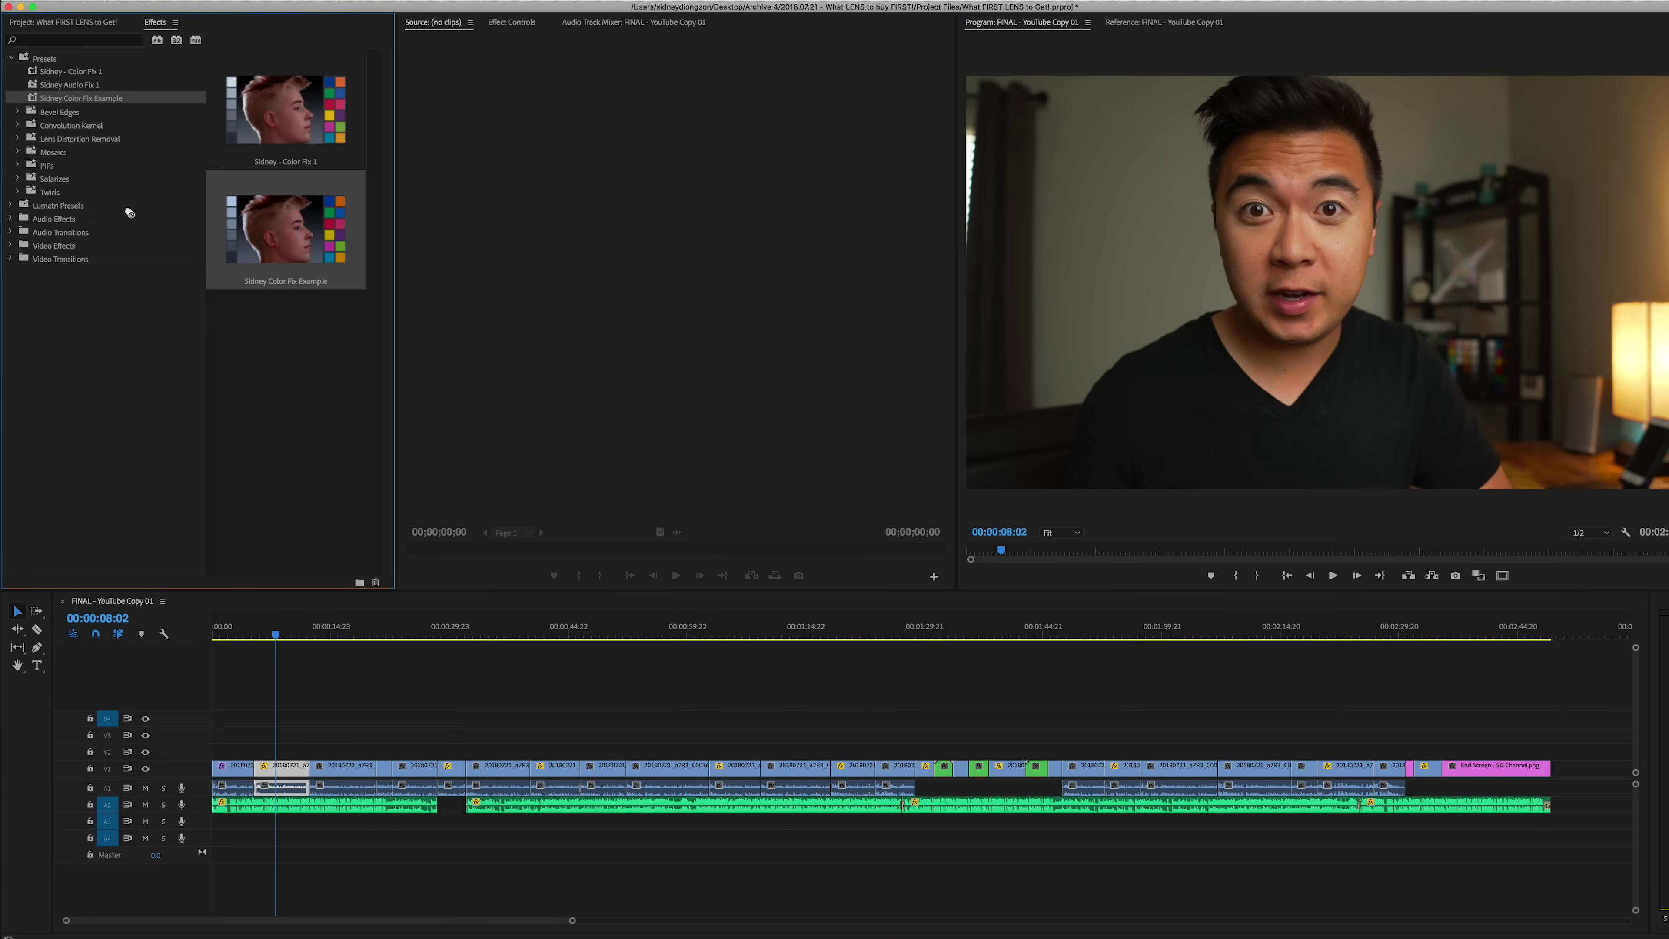
left_click_drag(261, 740, 284, 771)
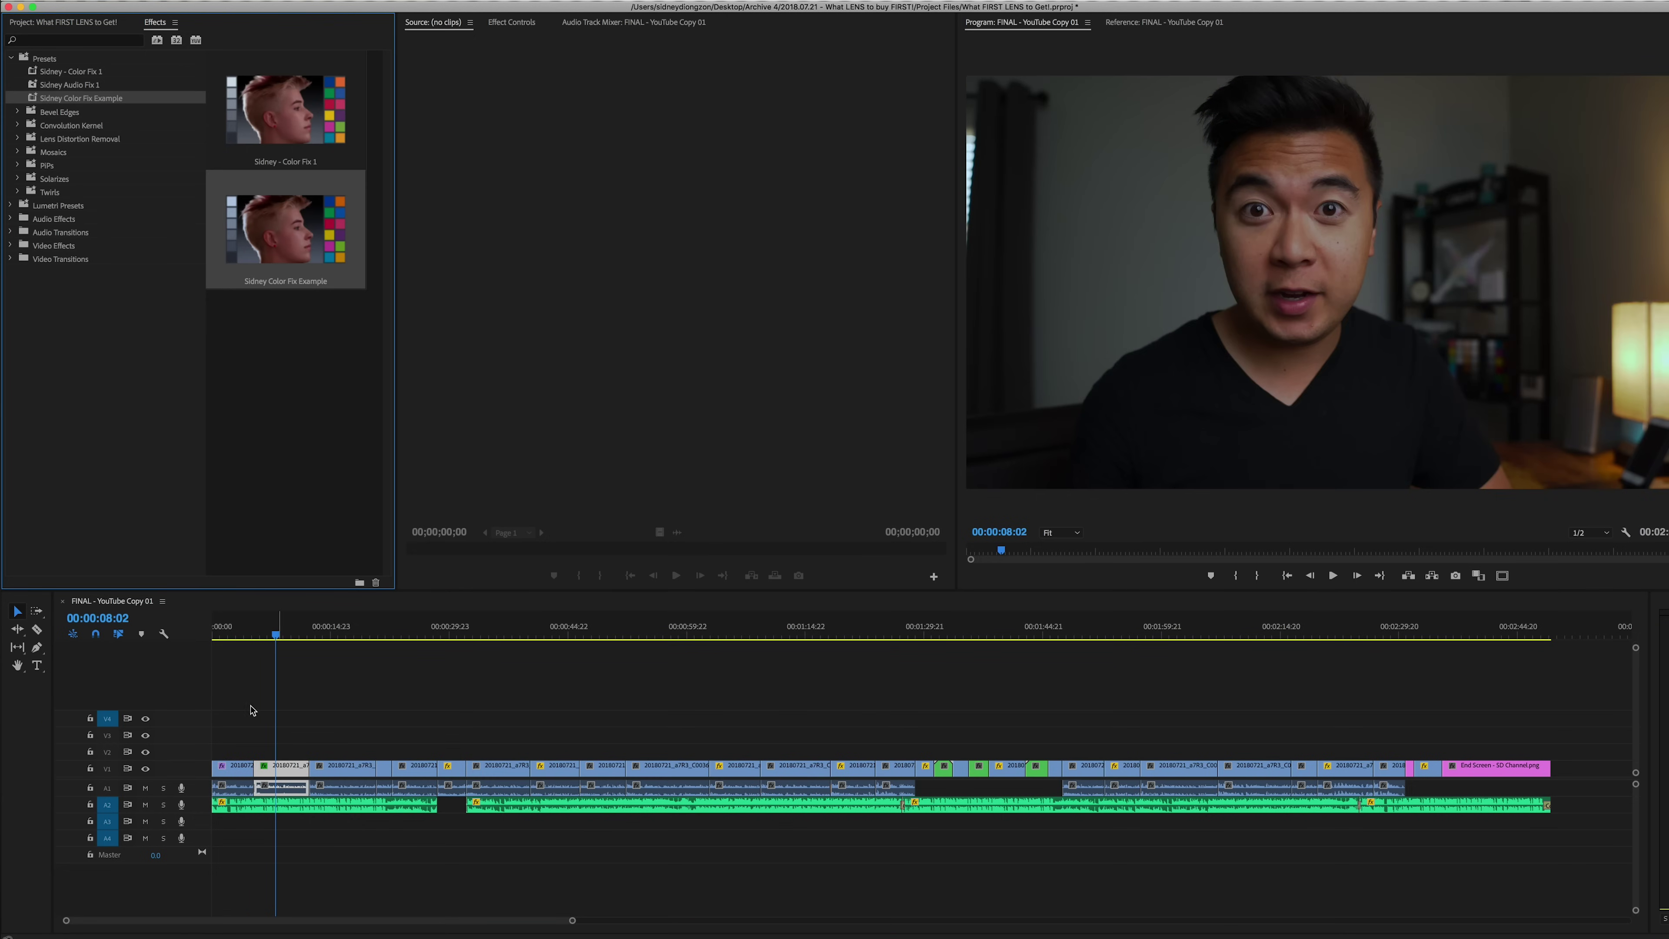
left_click(237, 634)
mouse_move(237, 634)
left_mouse_down()
mouse_move(270, 636)
mouse_move(240, 643)
left_mouse_up()
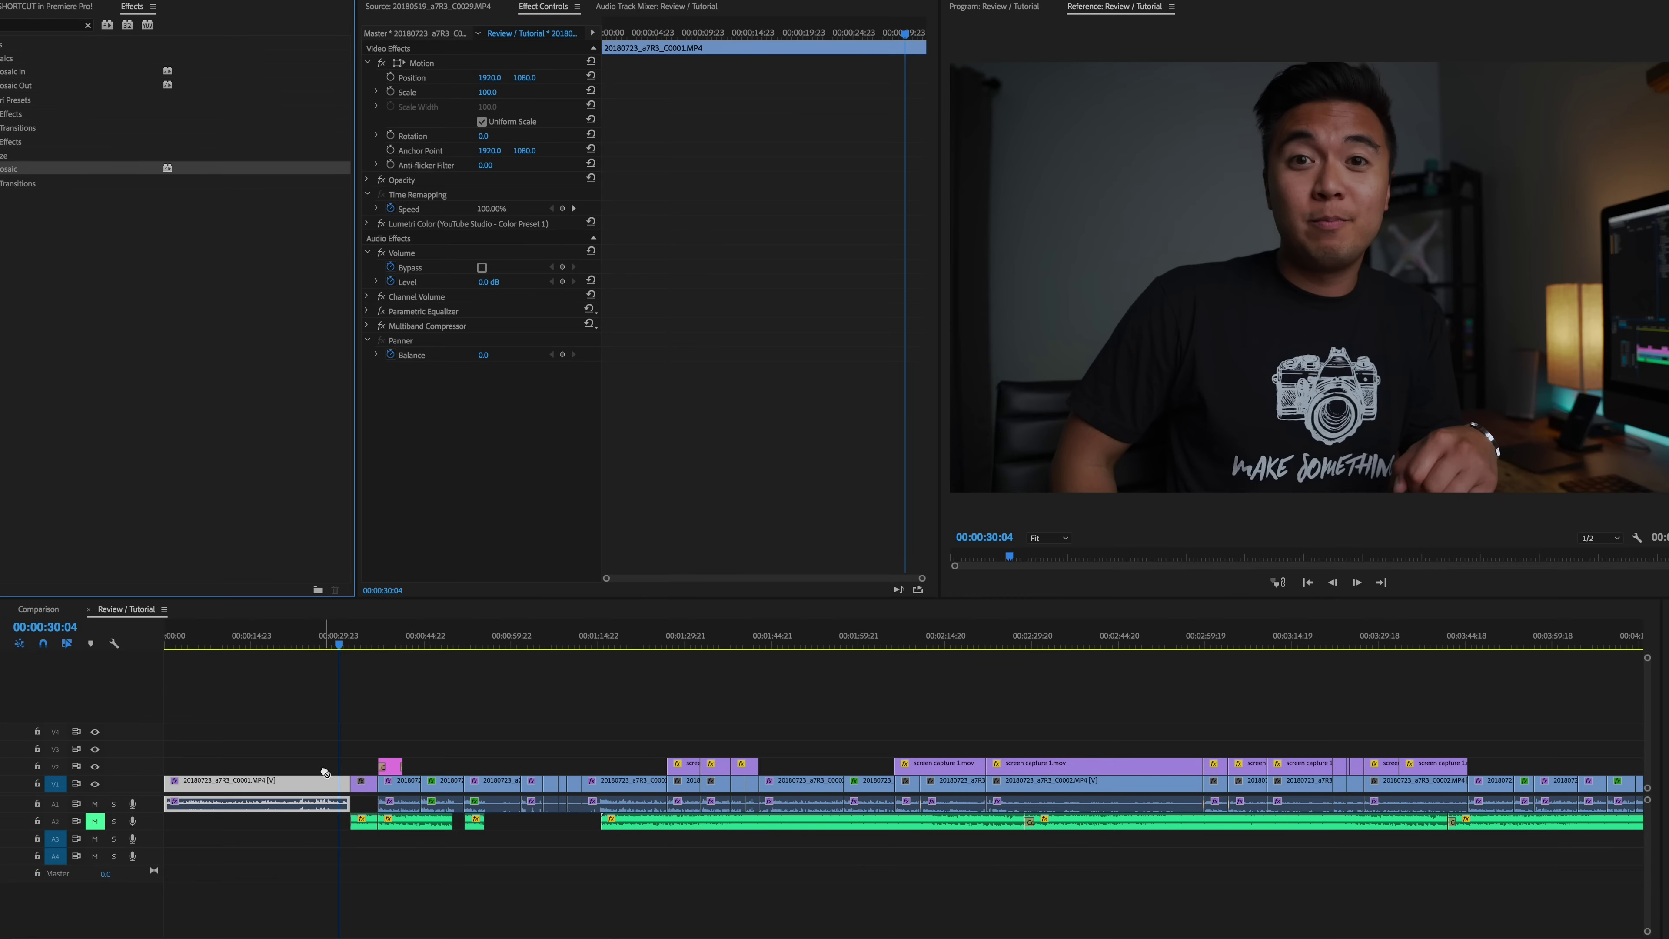
Step: Add the Mosaic effect to the V1 clip and select it together with Lumetri Color
left_click_drag(325, 772, 325, 774)
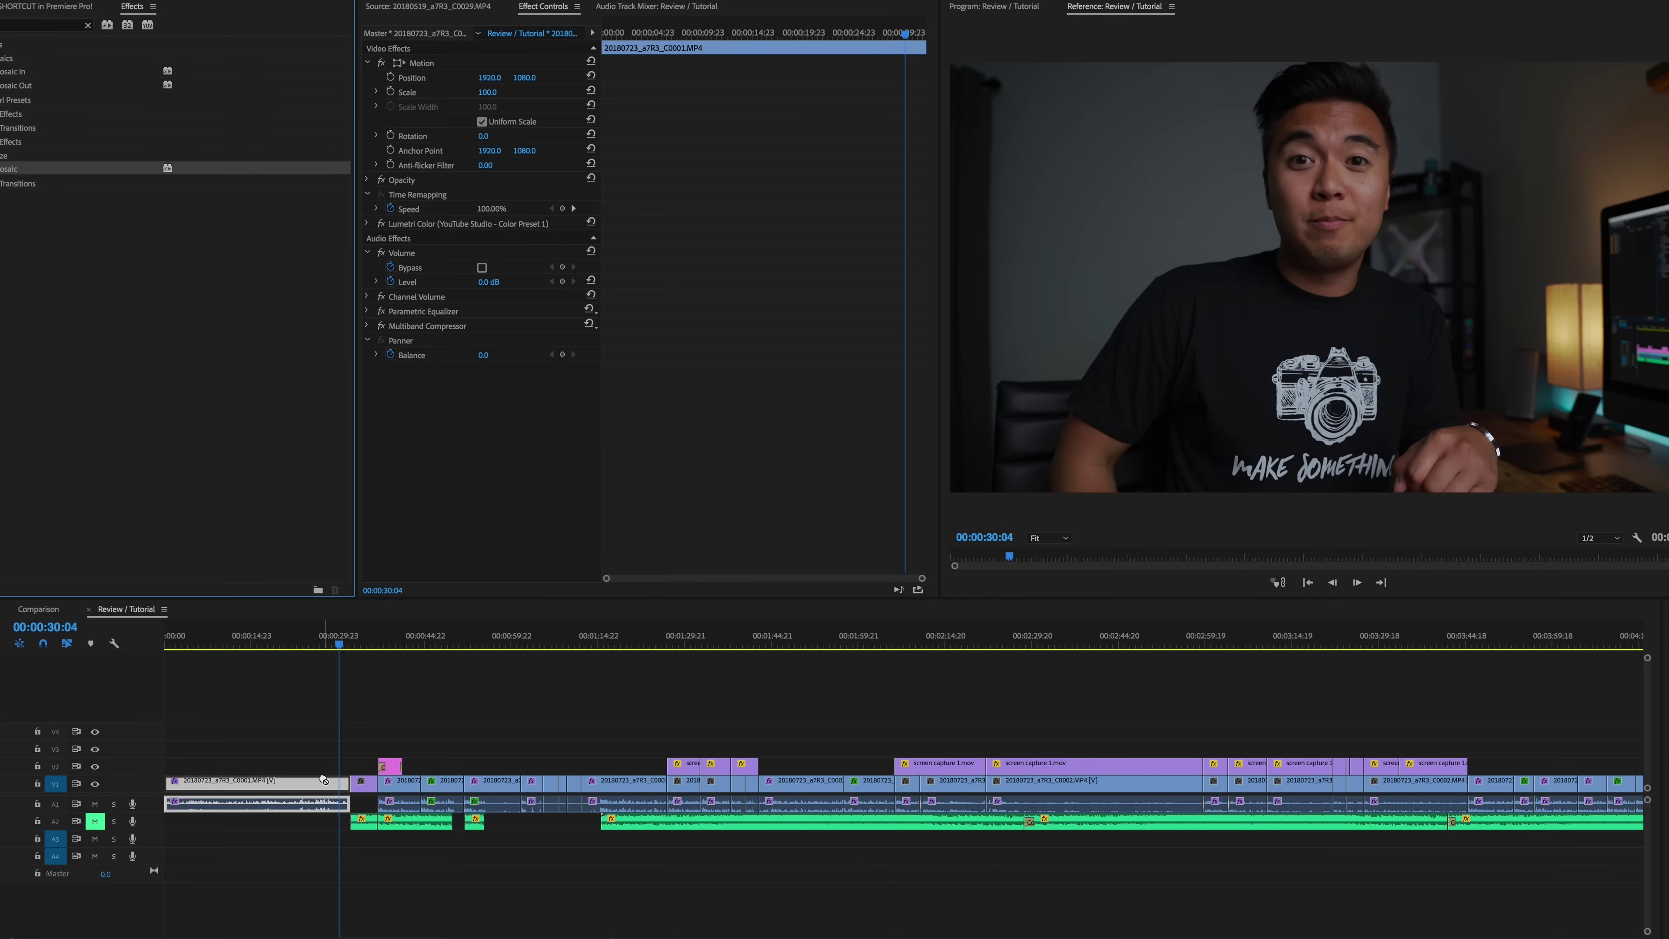
left_click(421, 226)
left_click(423, 236, "shift")
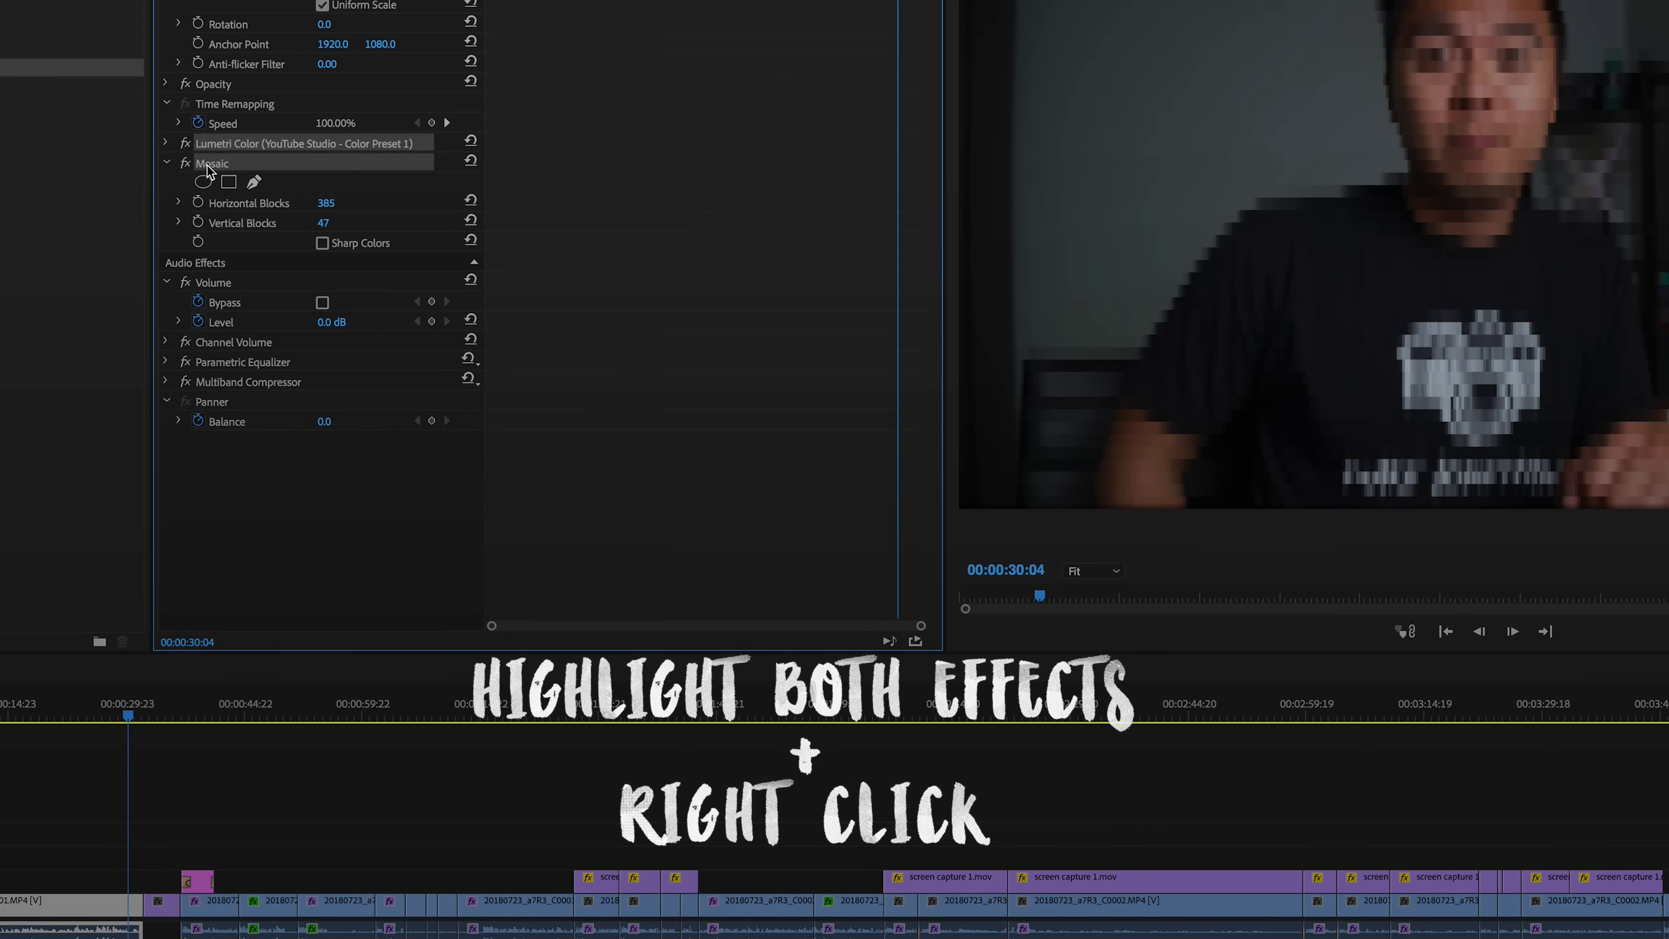
Step: Start saving Lumetri Color and Mosaic as one preset, then select Multiband Compressor and Parametric Equalizer
right_click(247, 151)
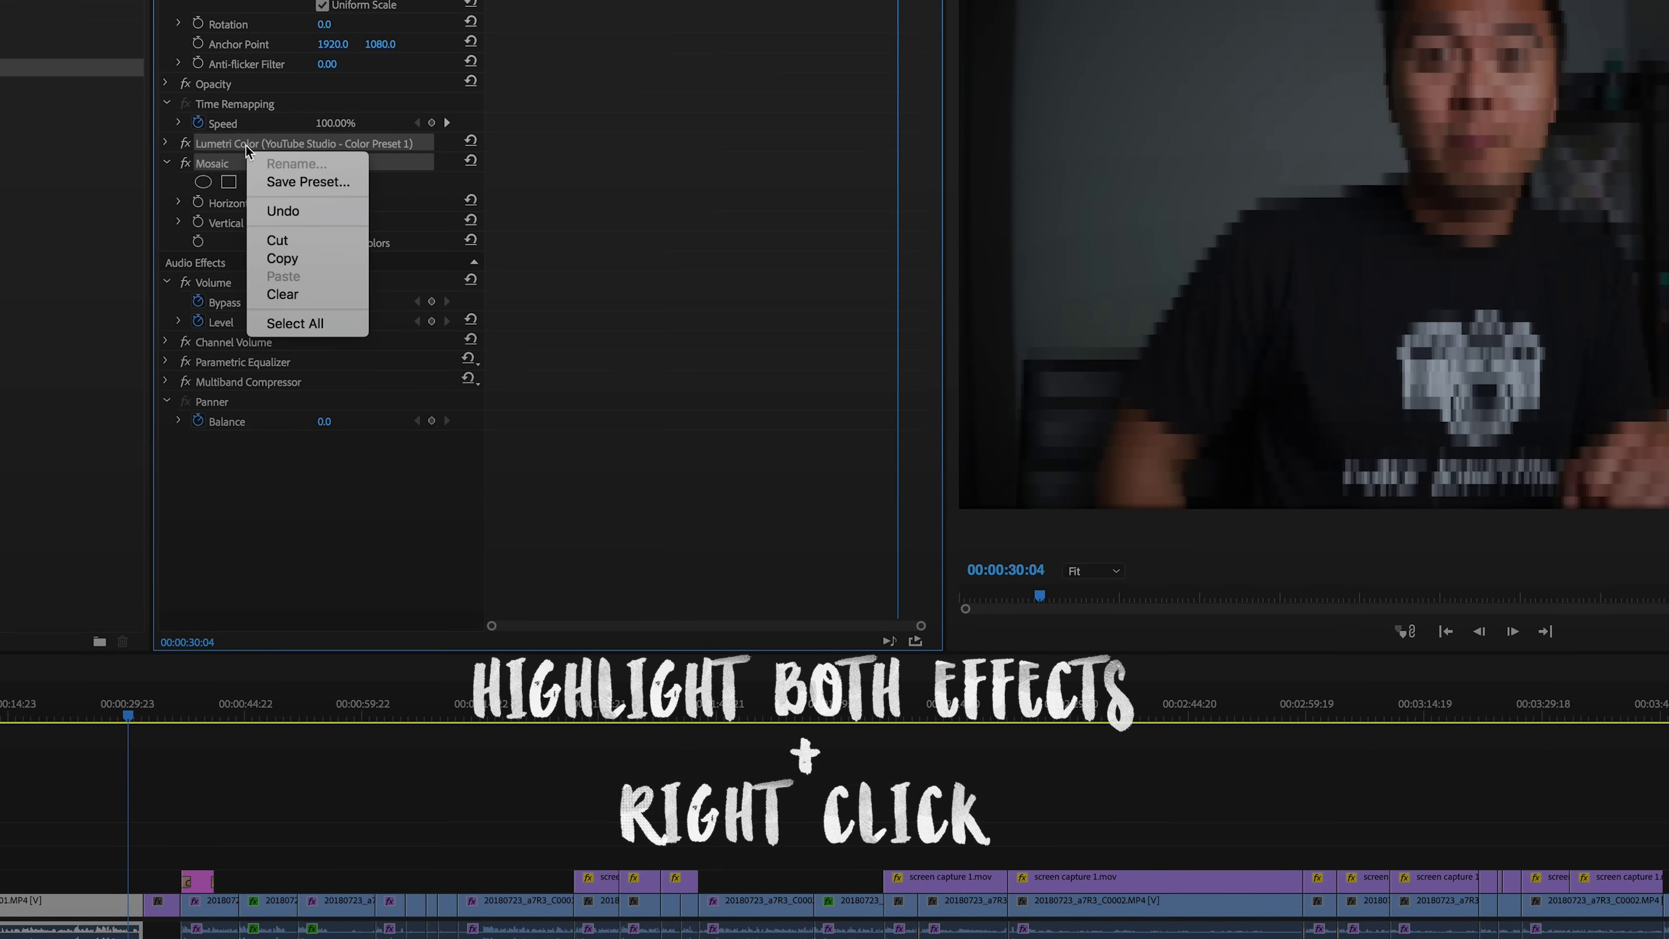
left_click(308, 182)
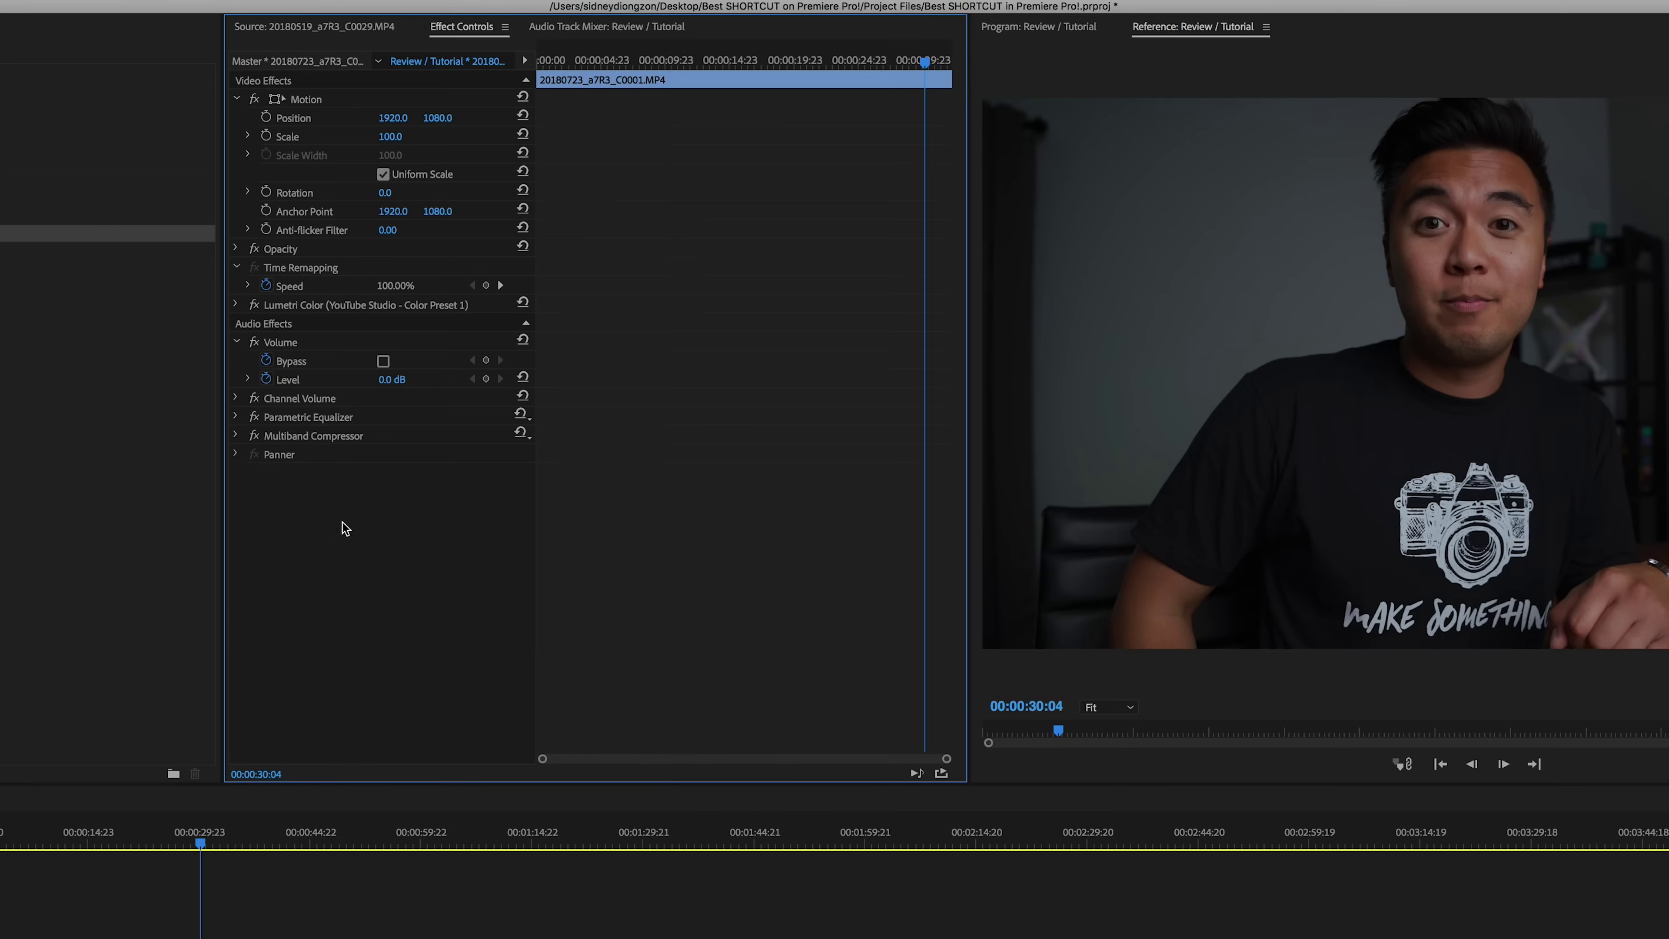
left_click(324, 436)
left_click(337, 419, "shift")
Step: Choose Save Preset for the selected Multiband Compressor and Parametric Equalizer audio effects
right_click(373, 421)
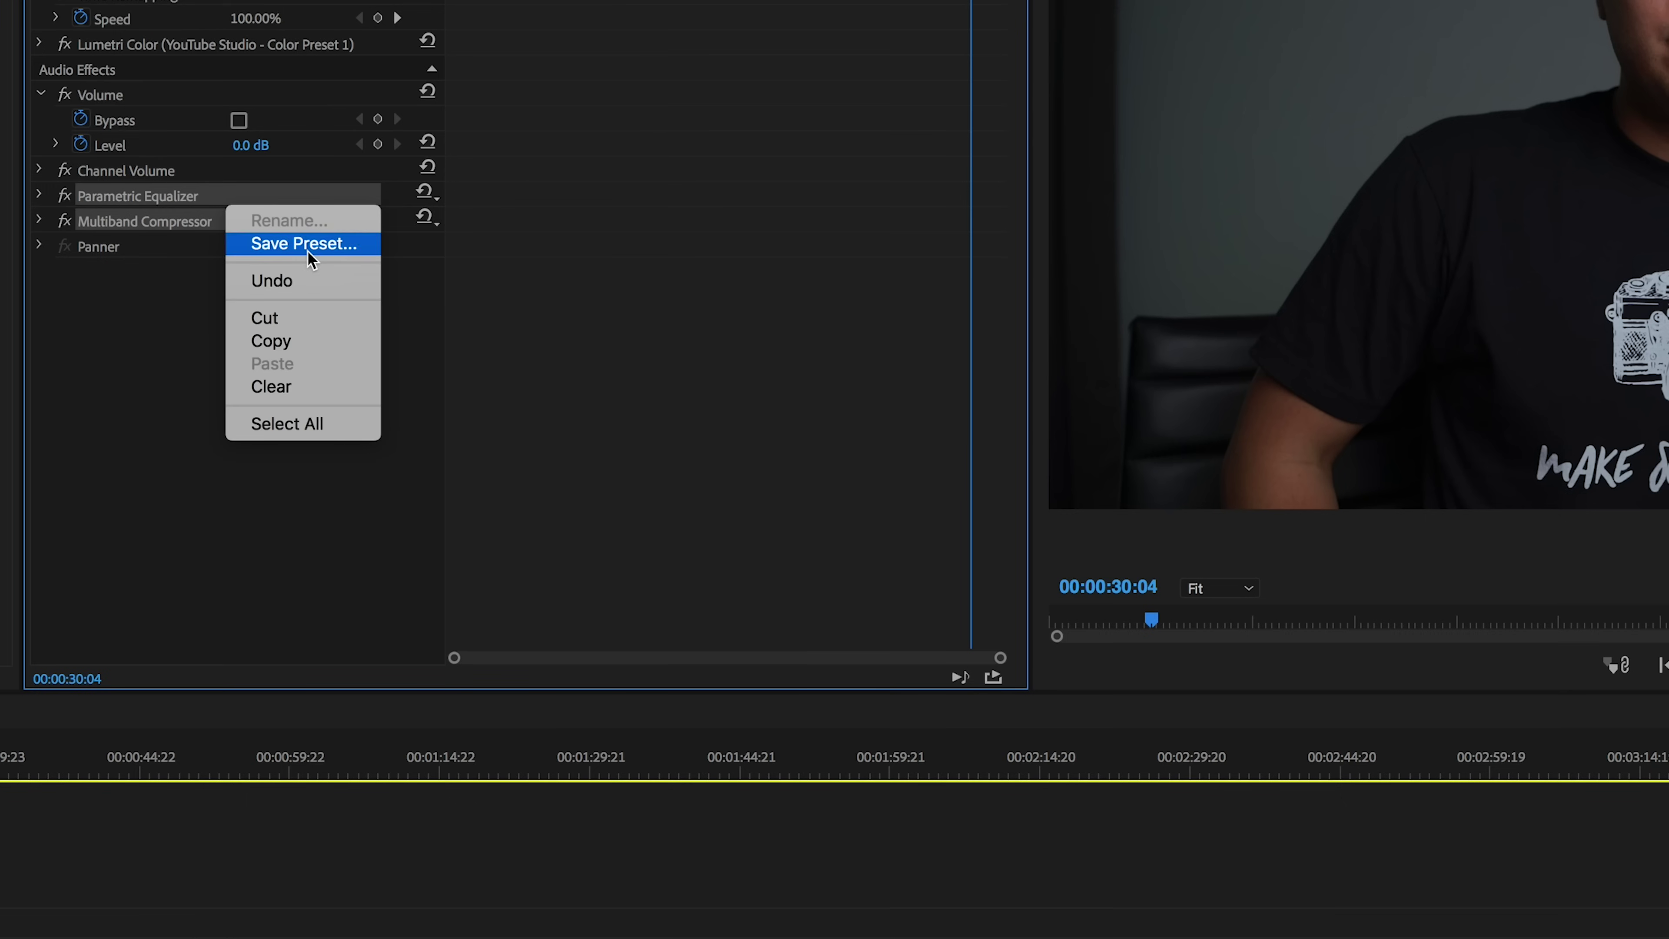
left_click(307, 250)
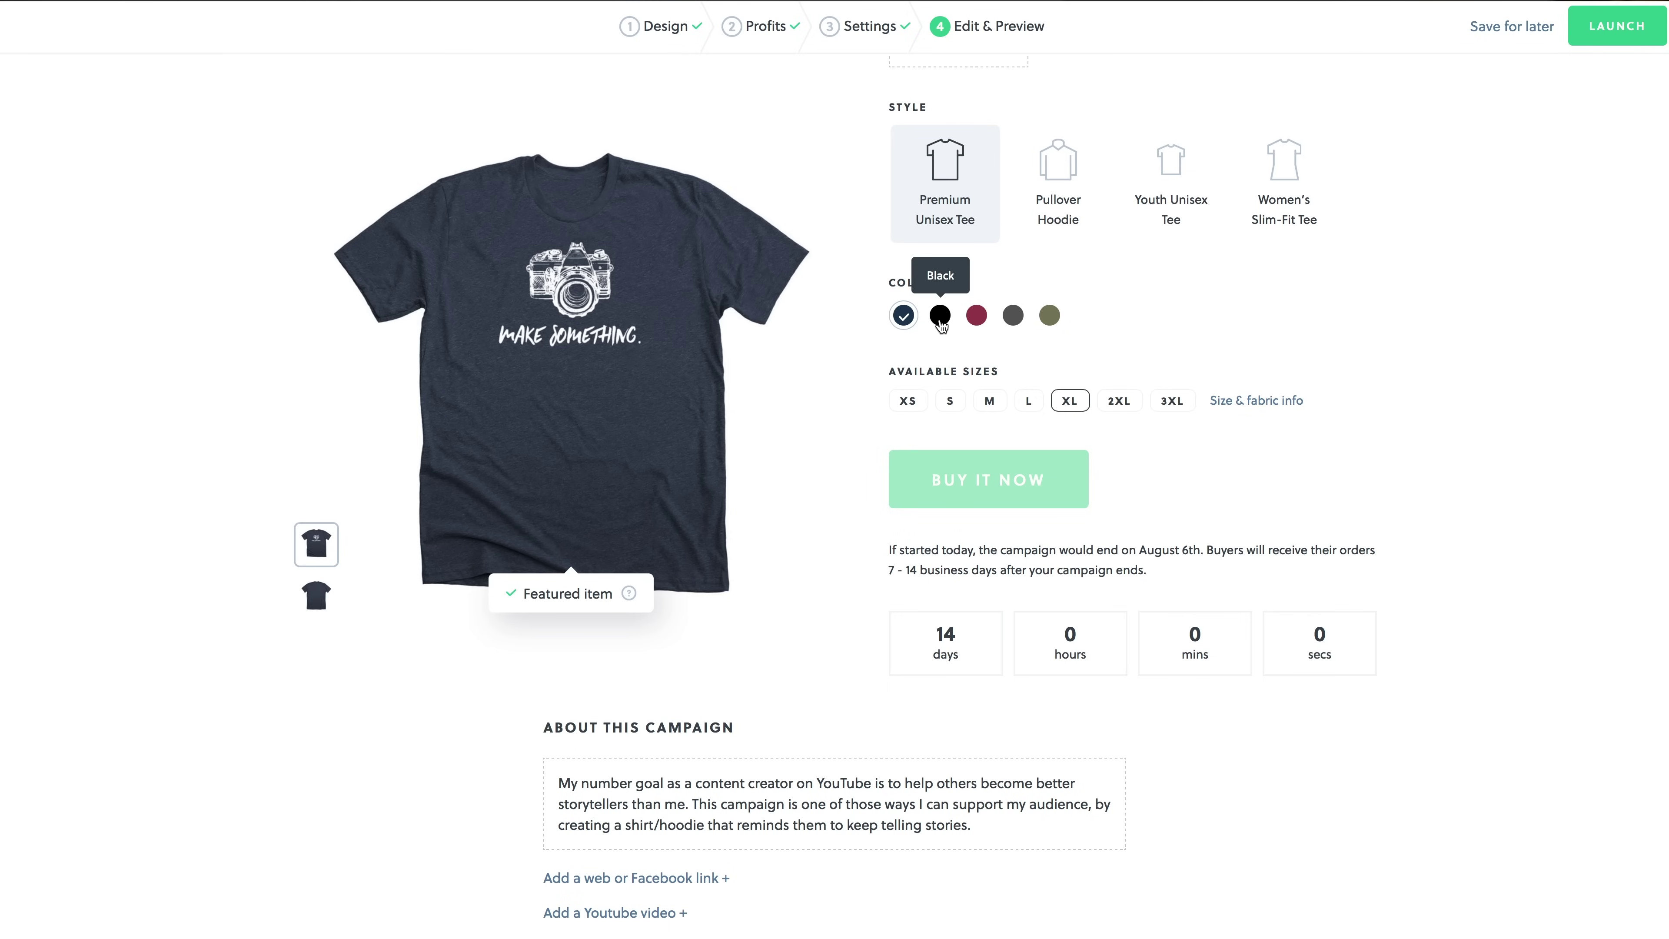
Step: Preview the shirt in Black and Cardinal, as an Indigo Pullover Hoodie, then a Light Pink slim-fit tee
left_click(941, 319)
left_click(977, 318)
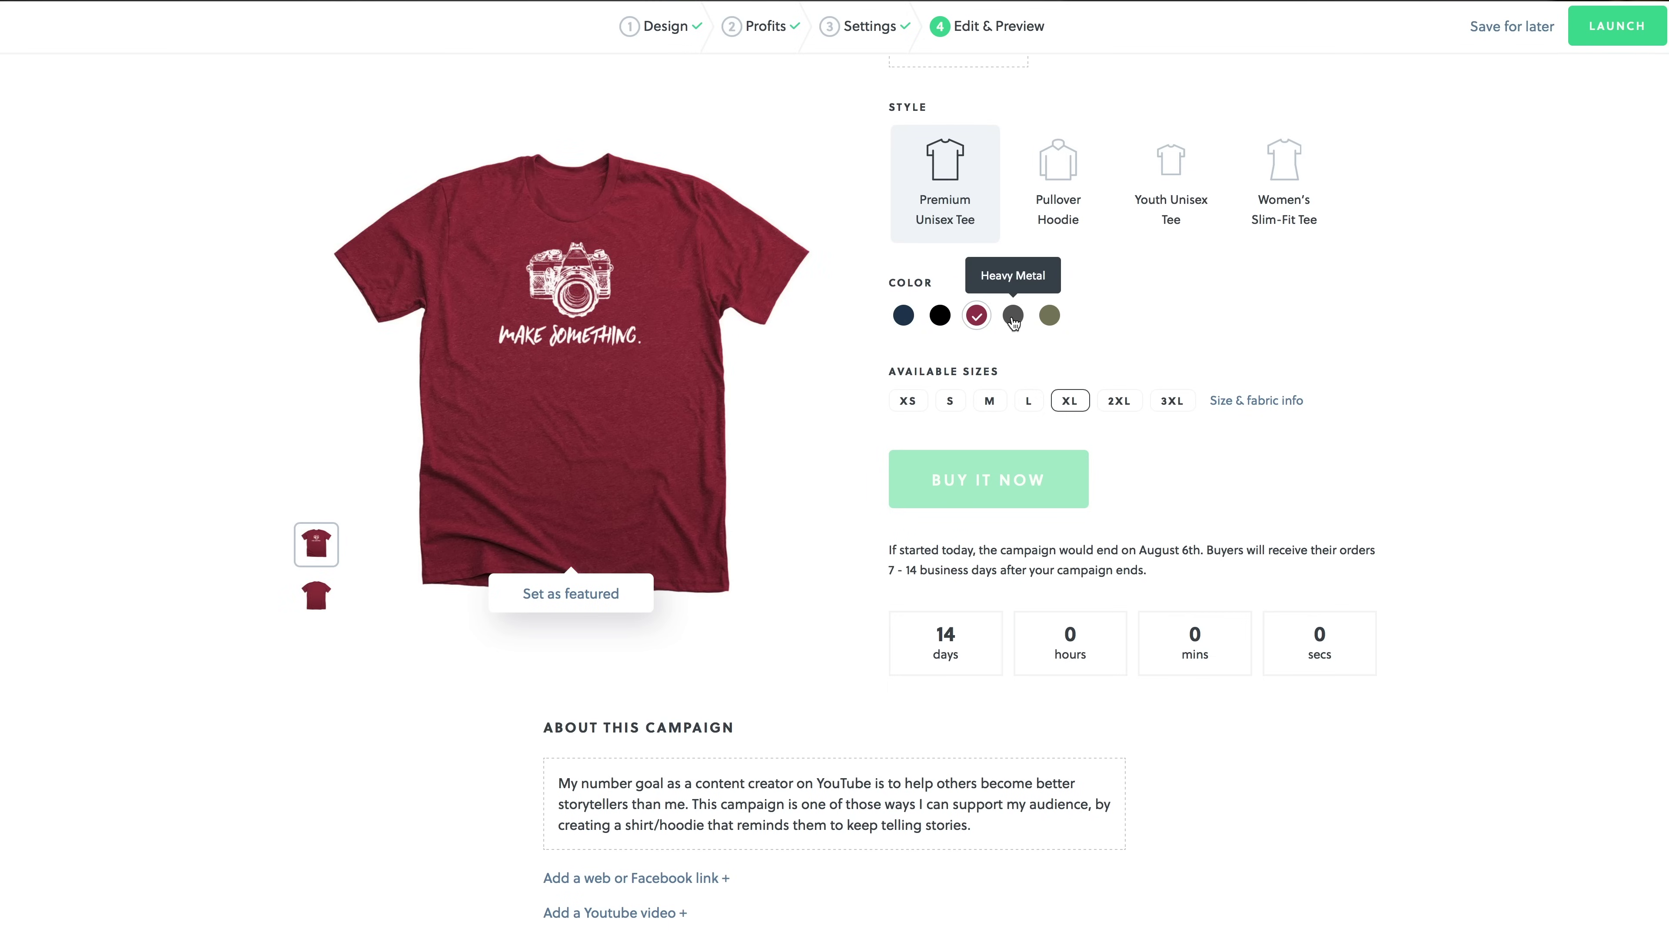
left_click(1026, 227)
left_click(1050, 316)
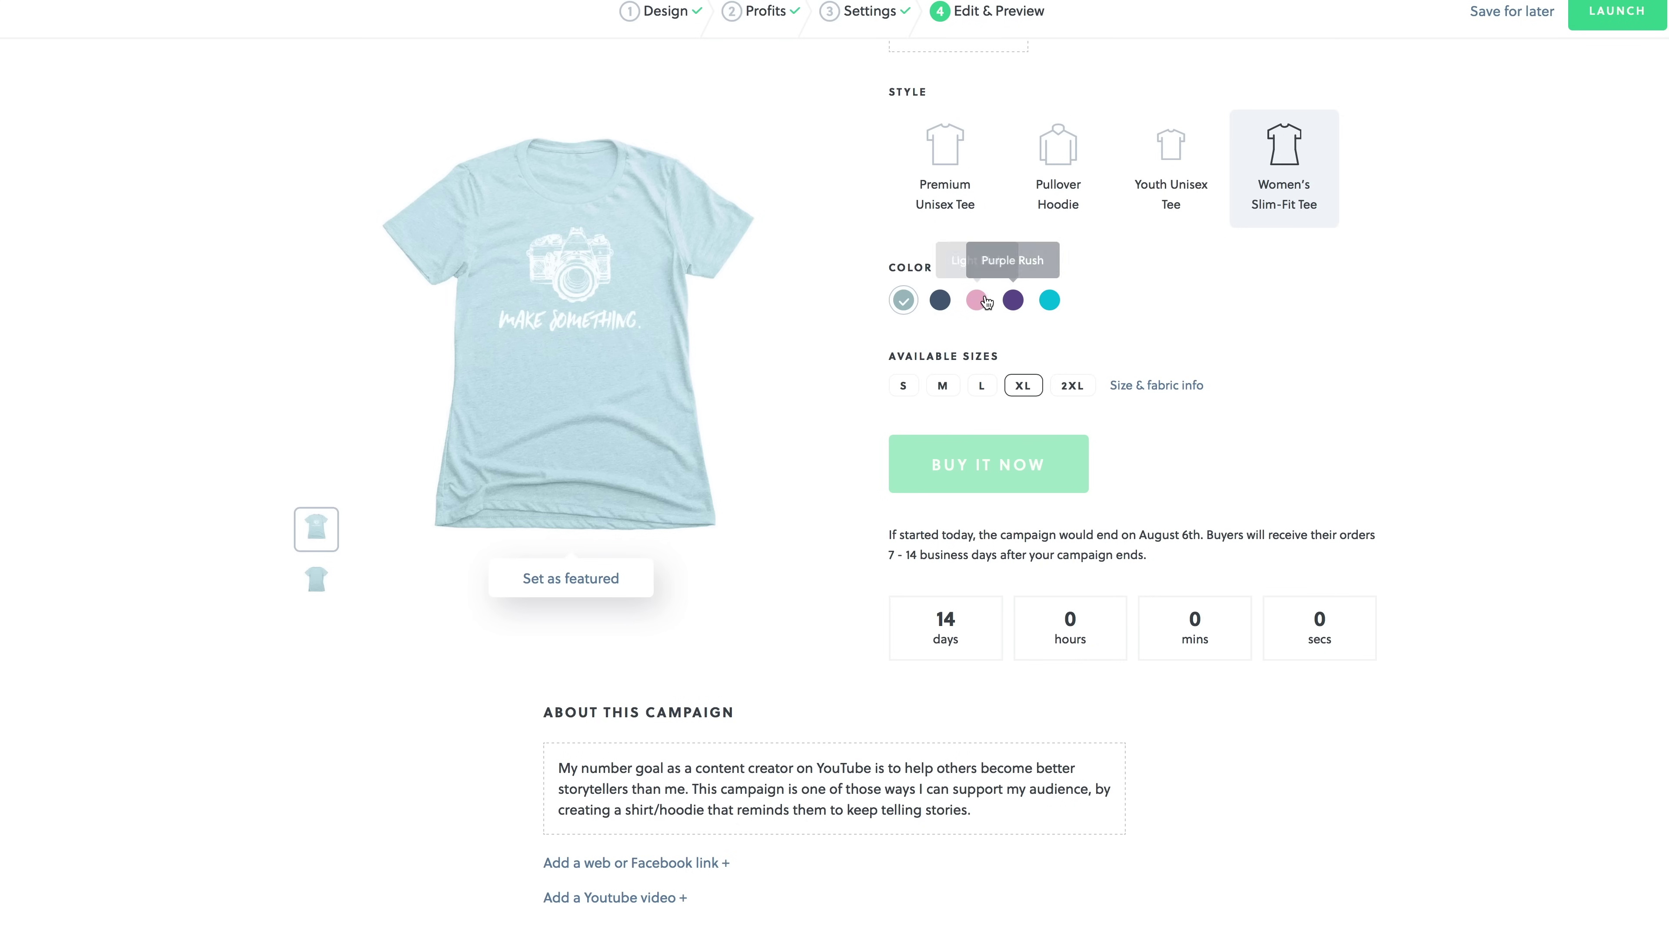
left_click(980, 301)
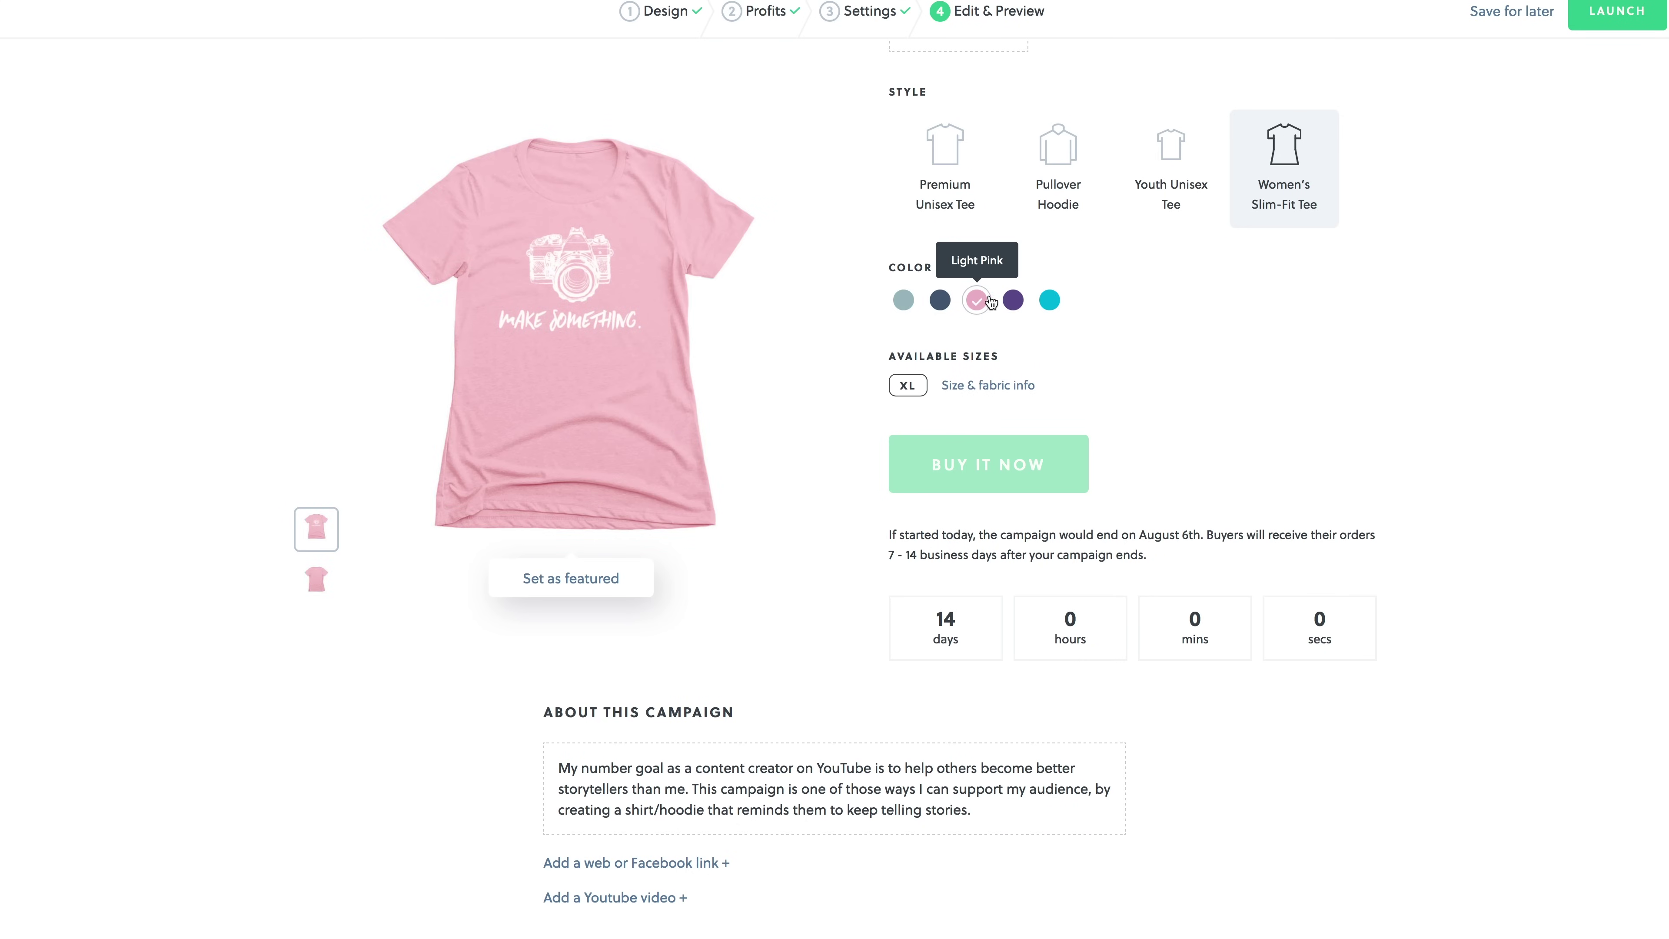